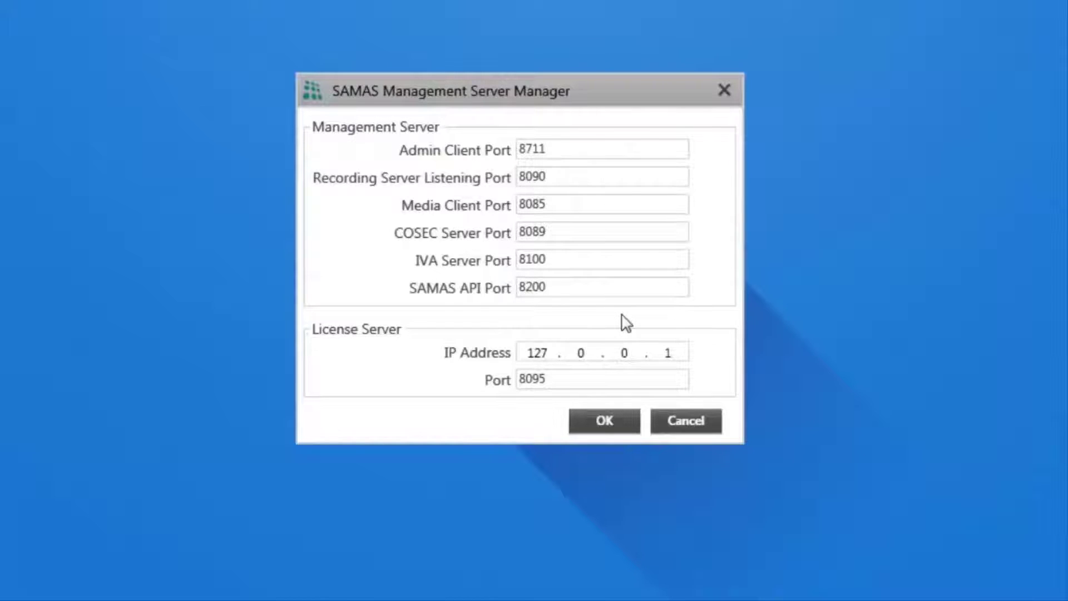
# - Replace the License Server IP 127.0.0.1 with 192.168.51.166 and confirm with OK
pyautogui.click(679, 351)
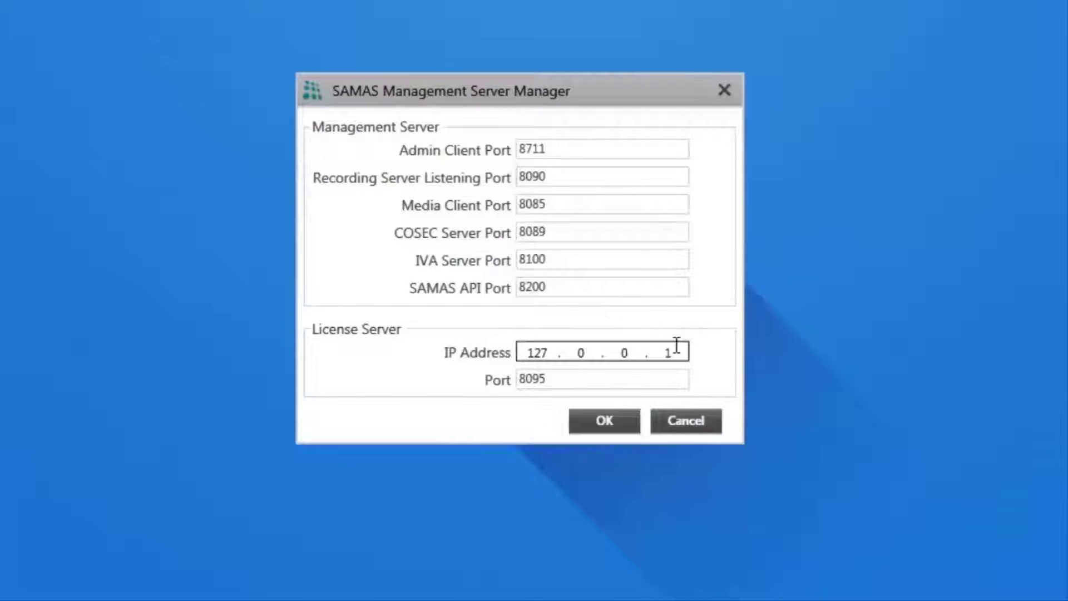
pyautogui.press('BackSpace')
pyautogui.press('BackSpace')
pyautogui.press('BackSpace')
pyautogui.press('BackSpace')
pyautogui.press('BackSpace')
pyautogui.press('BackSpace')
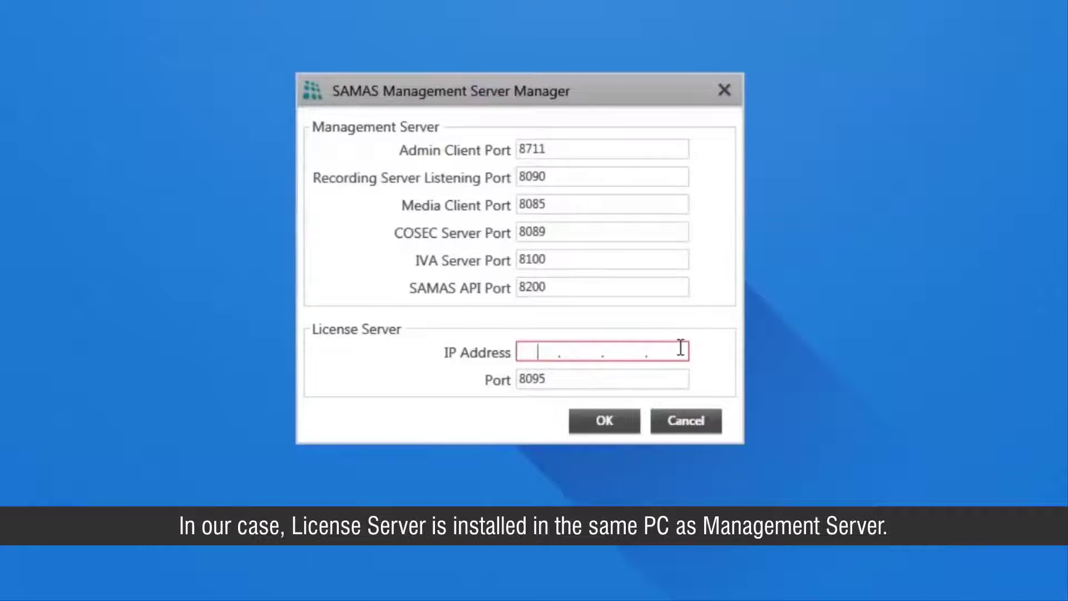
pyautogui.write('192.168.51.1')
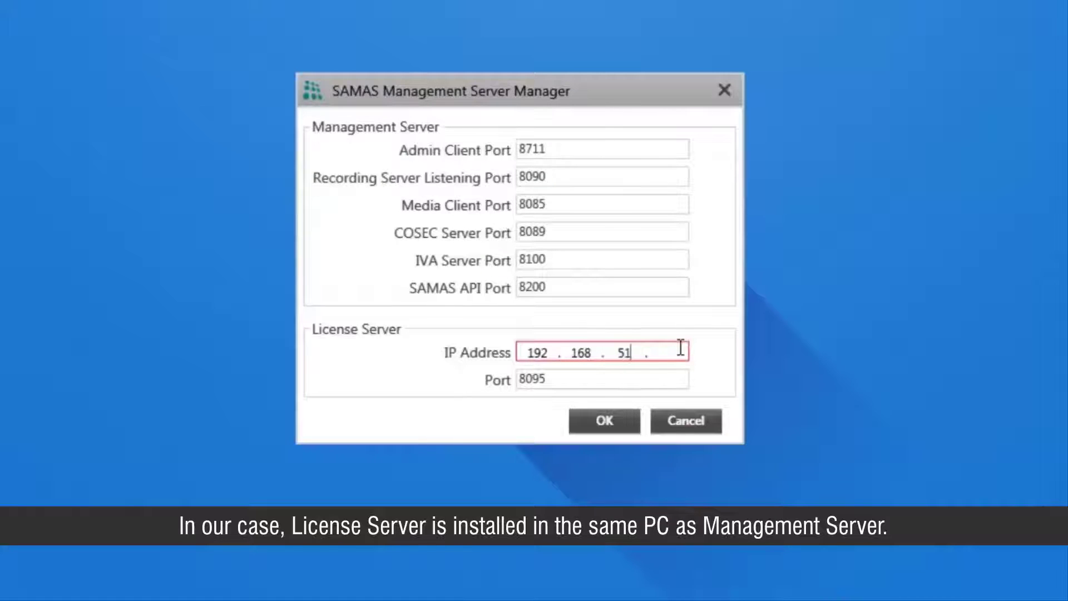
pyautogui.write('66')
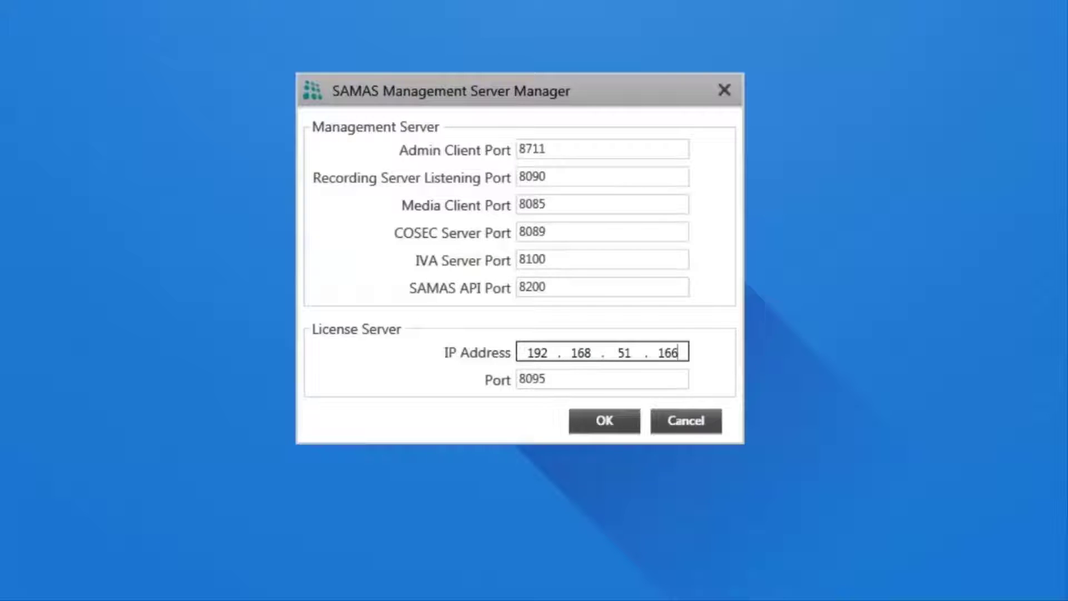
pyautogui.click(617, 424)
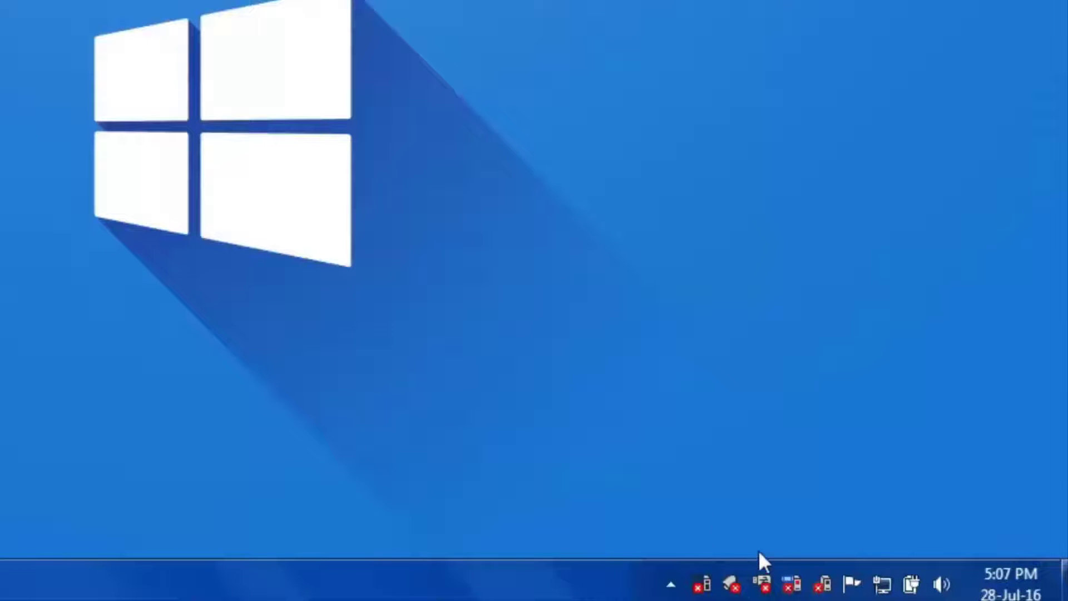
# - Open the License Server configuration from its tray icon and accept port 8095
pyautogui.moveTo(762, 565)
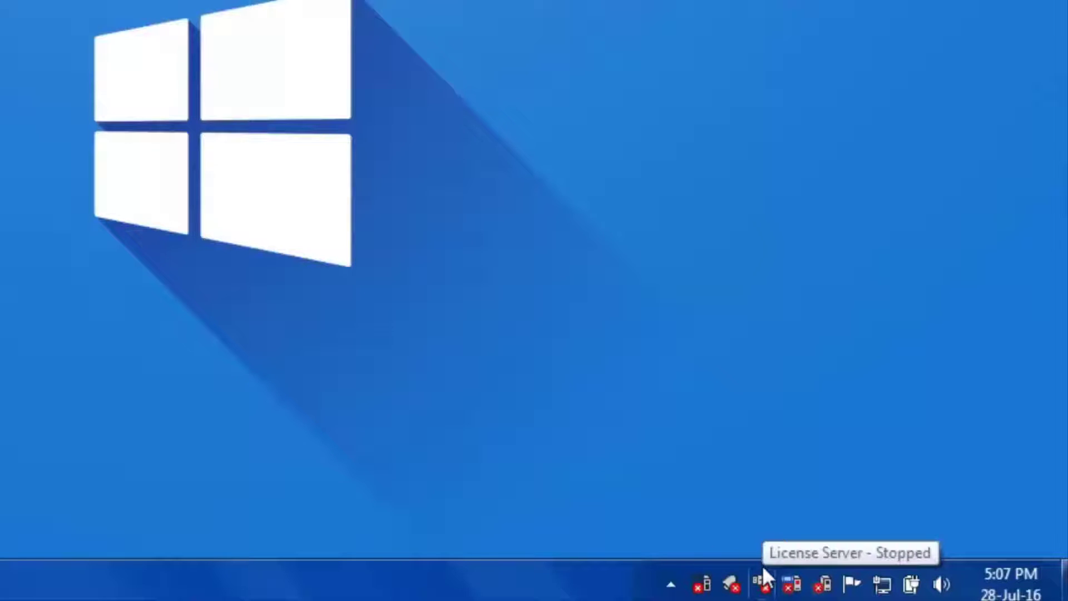
pyautogui.rightClick(763, 565)
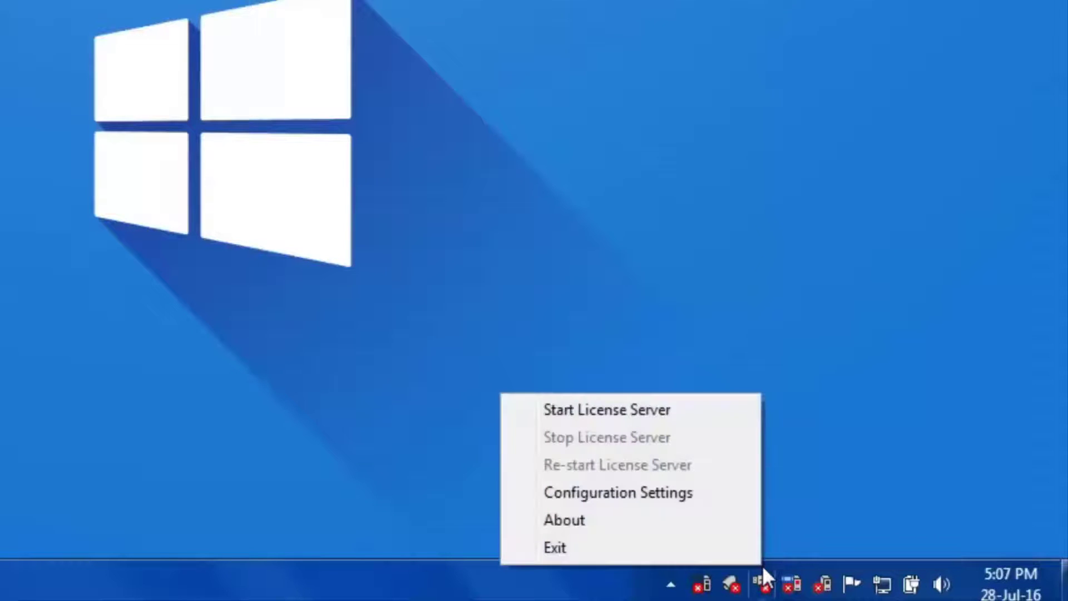
pyautogui.click(726, 499)
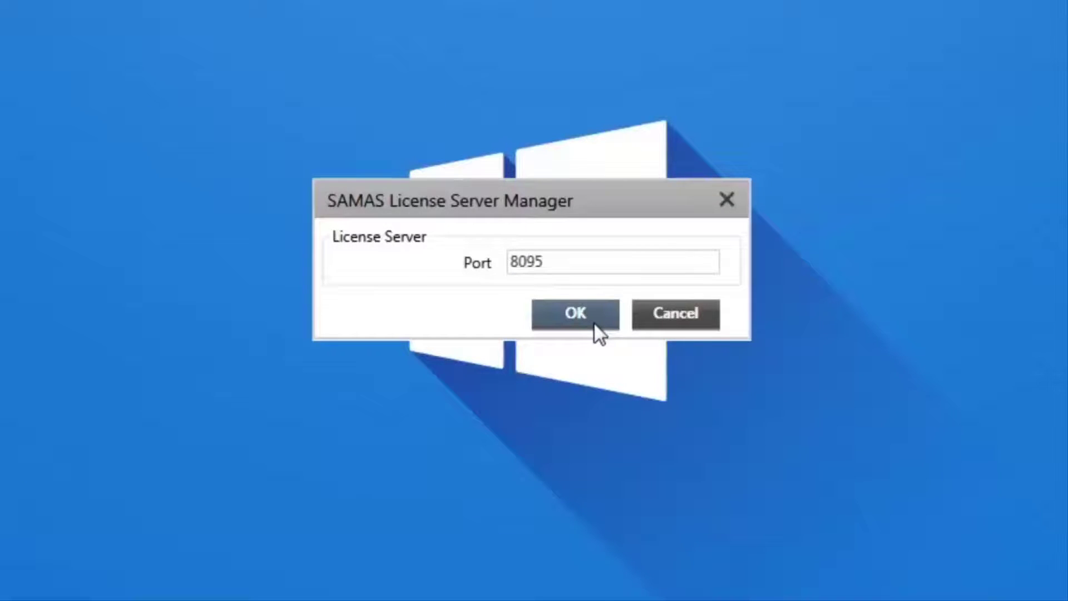
pyautogui.click(594, 323)
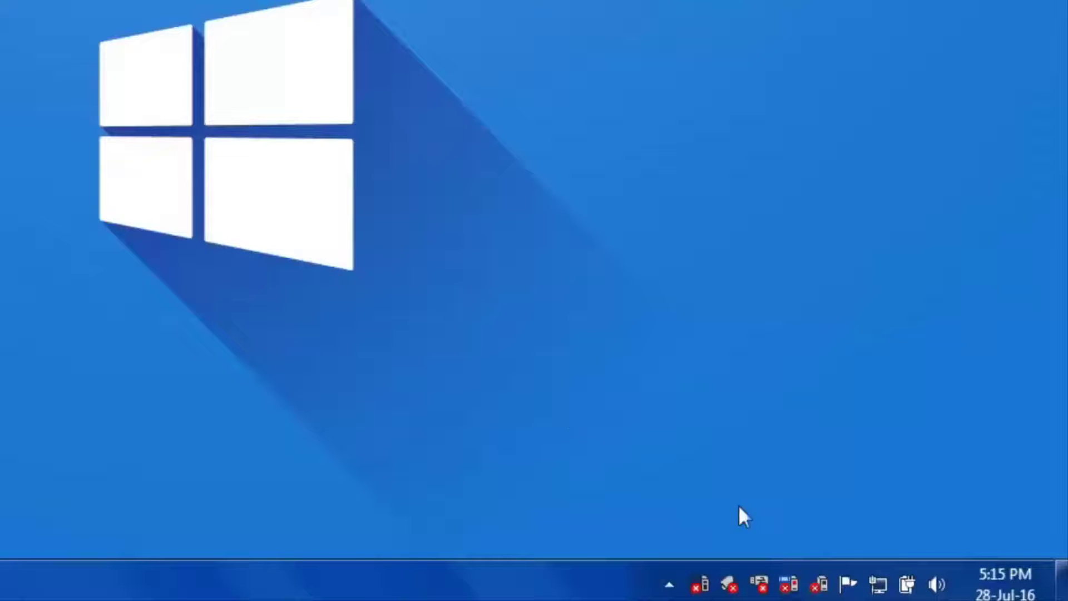
# - In the Recording Server configuration, change the Management Server IP from 127.0.0.1 to 192.168.51.166
pyautogui.moveTo(792, 565)
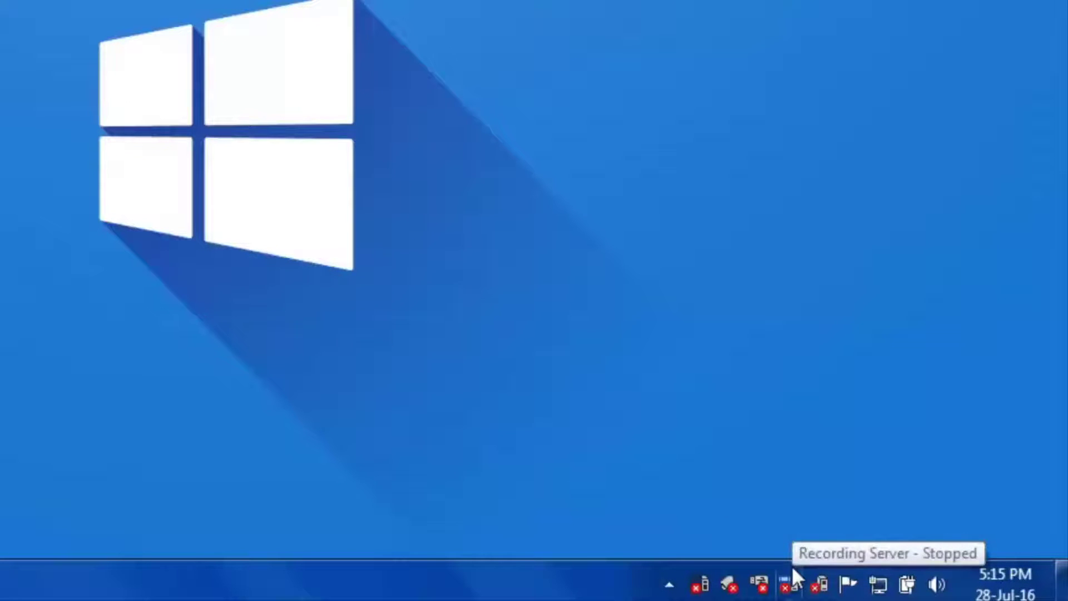
pyautogui.rightClick(792, 567)
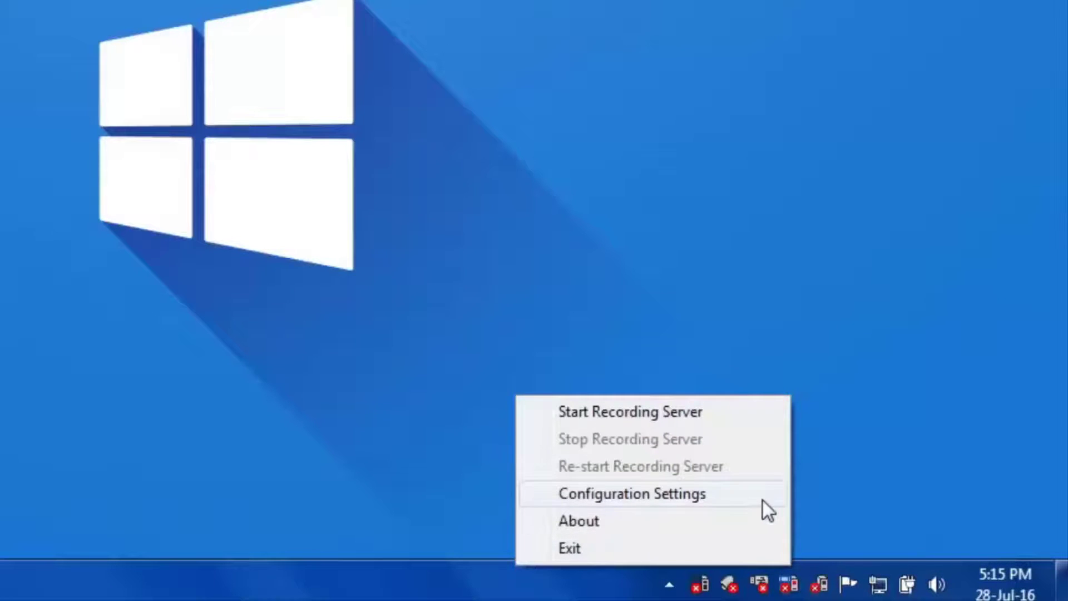
pyautogui.click(762, 499)
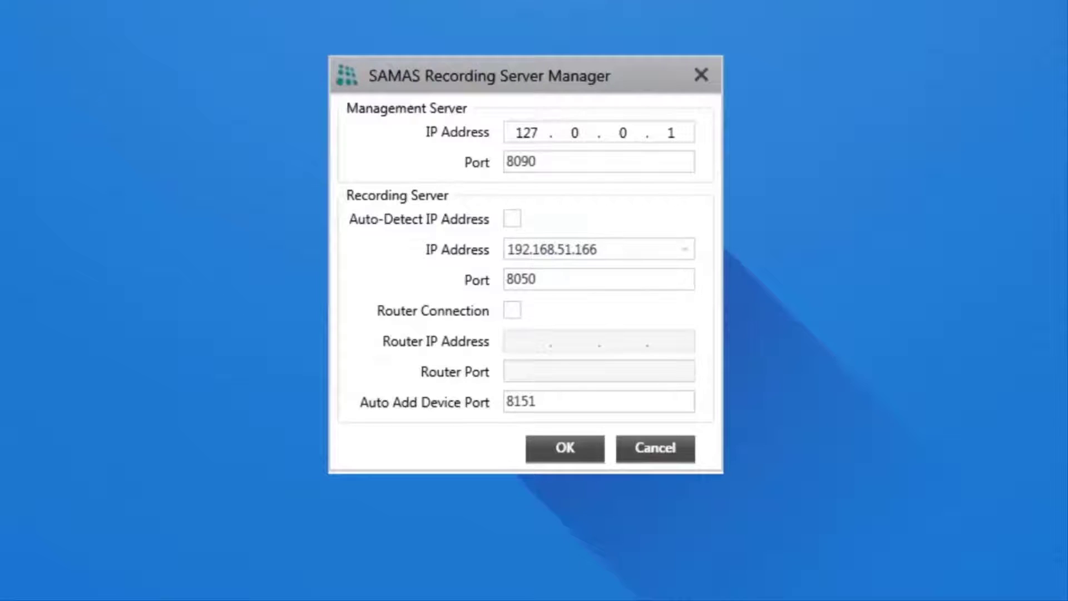
pyautogui.click(684, 130)
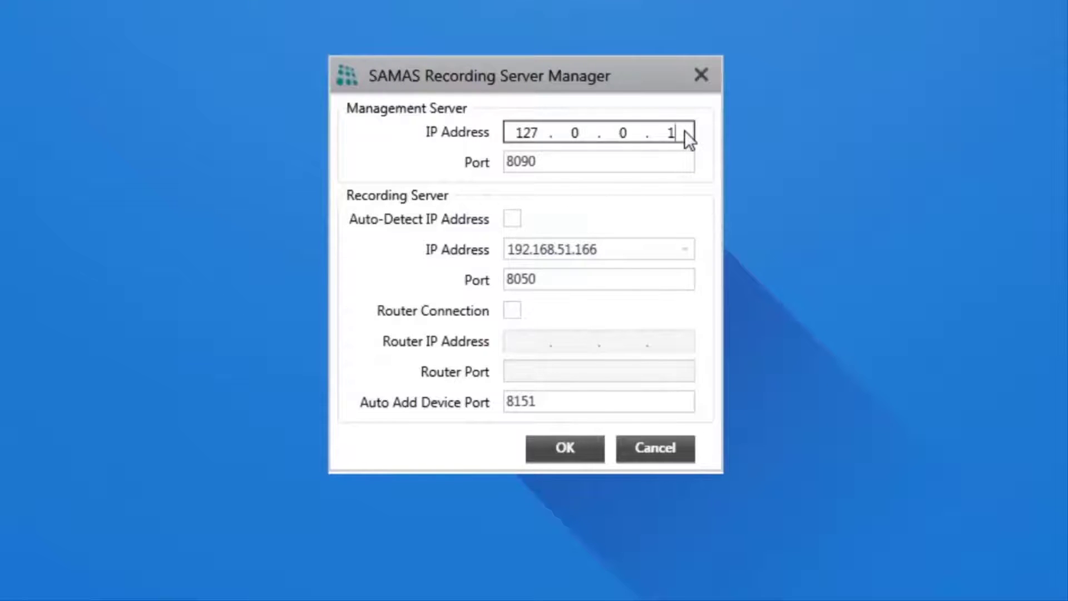
pyautogui.press('BackSpace')
pyautogui.press('BackSpace')
pyautogui.press('BackSpace')
pyautogui.press('BackSpace')
pyautogui.press('BackSpace')
pyautogui.press('BackSpace')
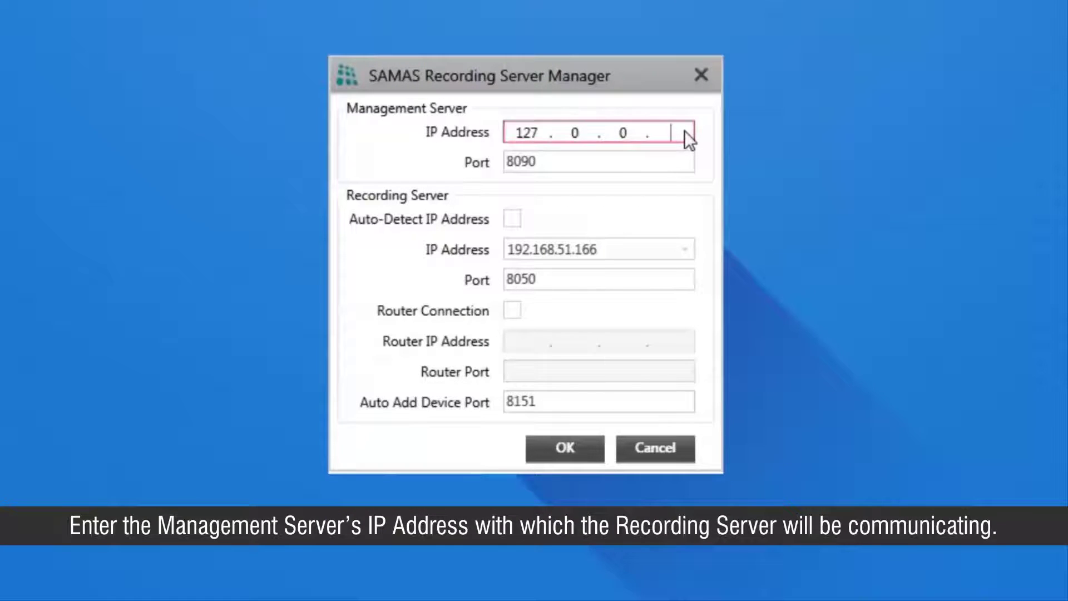
pyautogui.write('192.168.51.166')
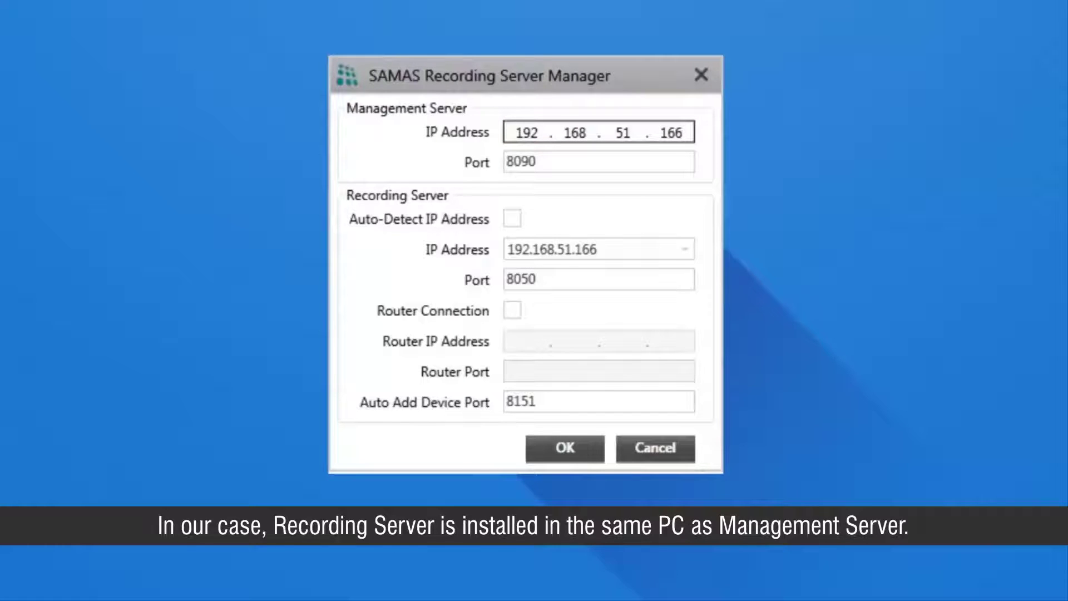
pyautogui.click(678, 159)
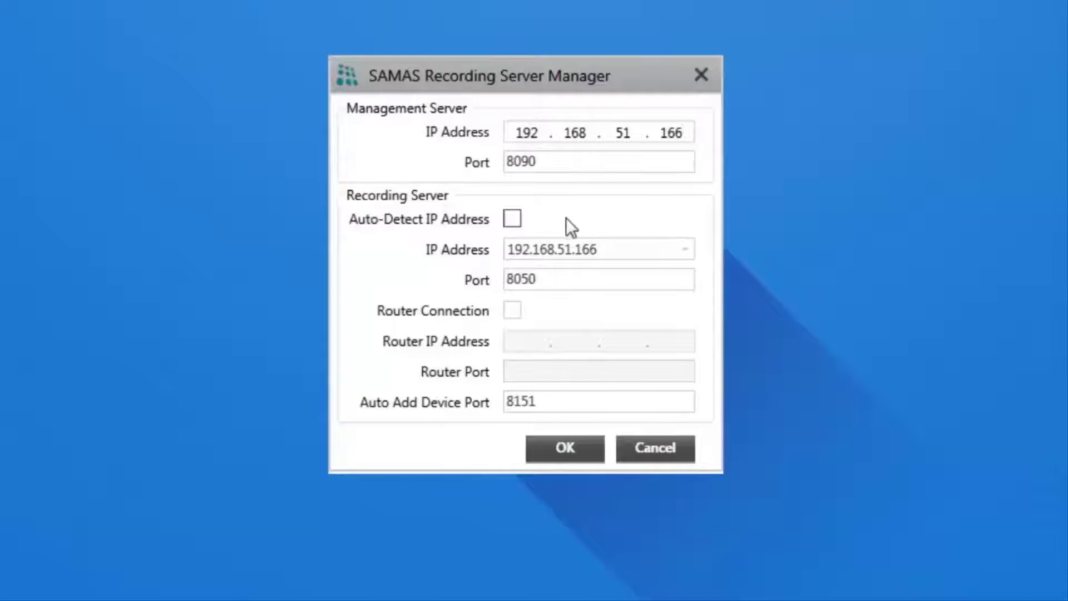
# - Check that the Recording Server address is 192.168.51.166 and leave Auto-Detect IP Address enabled
pyautogui.click(525, 222)
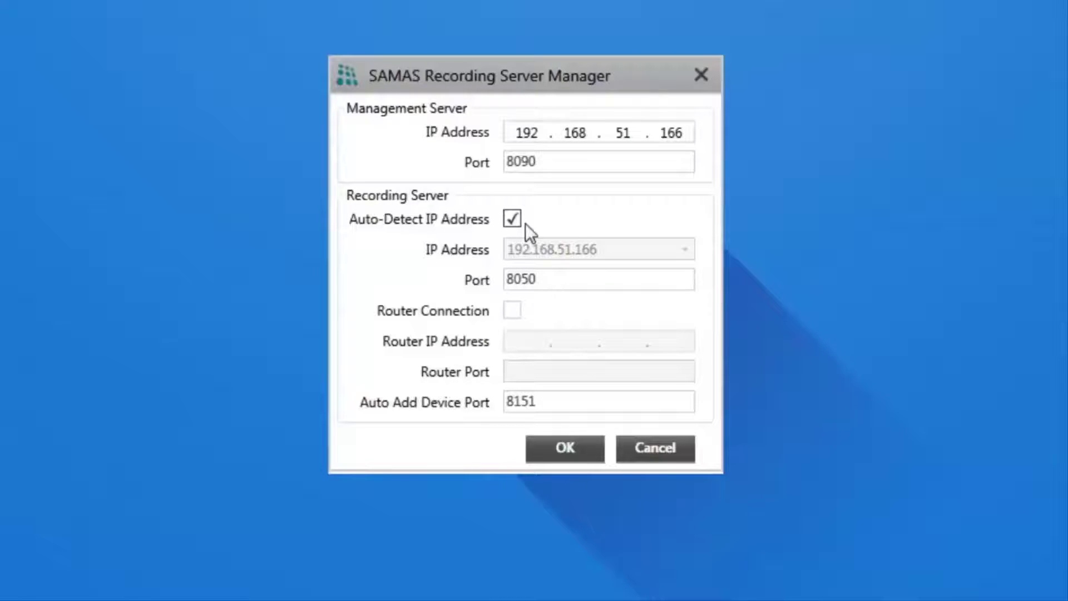
pyautogui.click(525, 222)
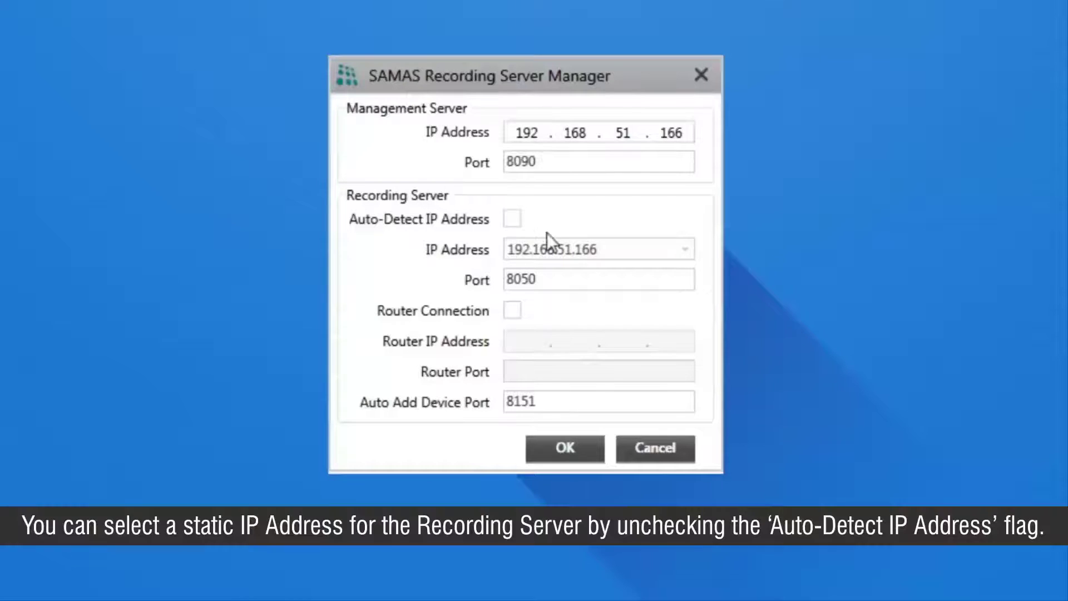
pyautogui.click(611, 251)
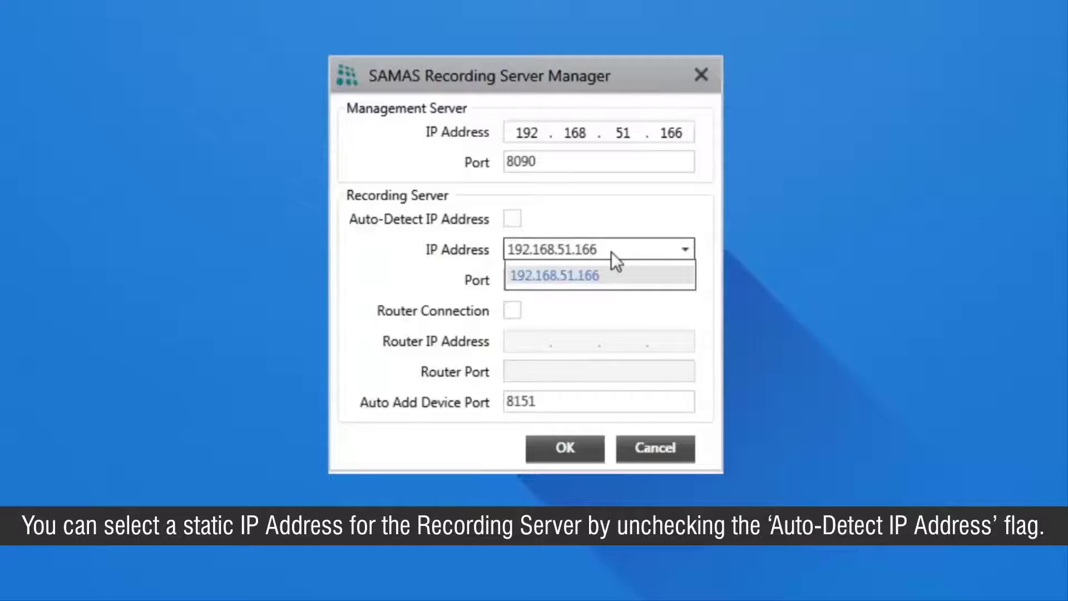
pyautogui.click(611, 252)
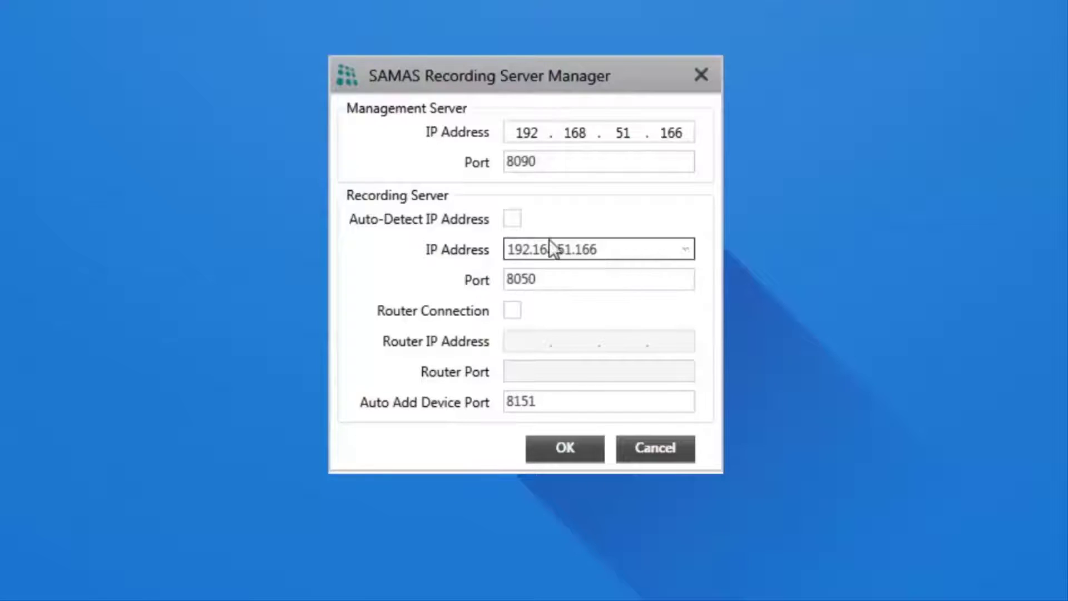
pyautogui.click(526, 219)
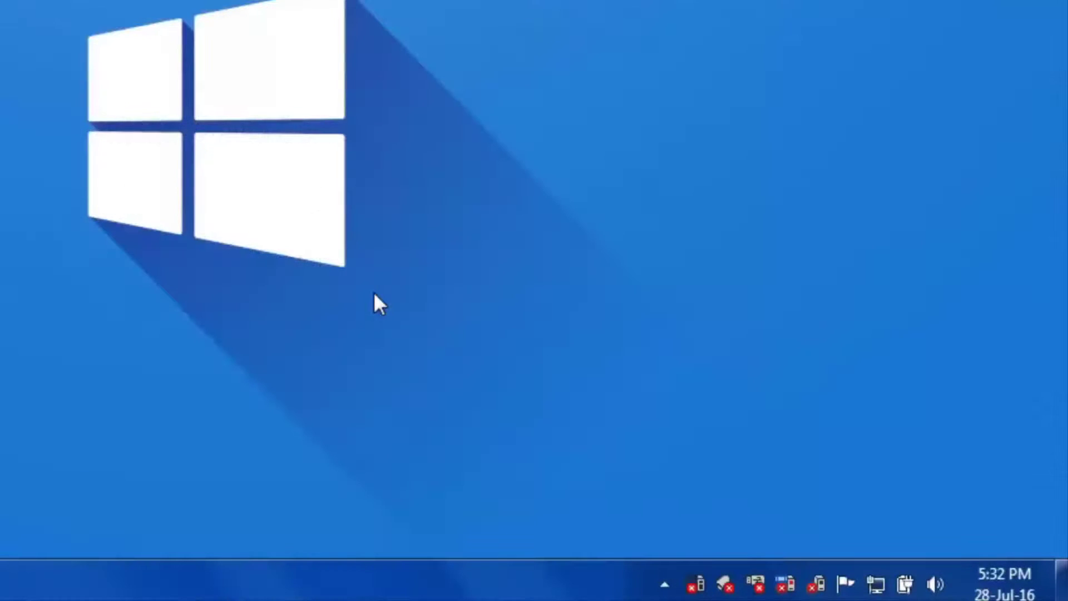
# - In the IVA Server configuration, replace Management Server IP 127.0.0.1 with 192.168.51.166 and save
pyautogui.rightClick(696, 578)
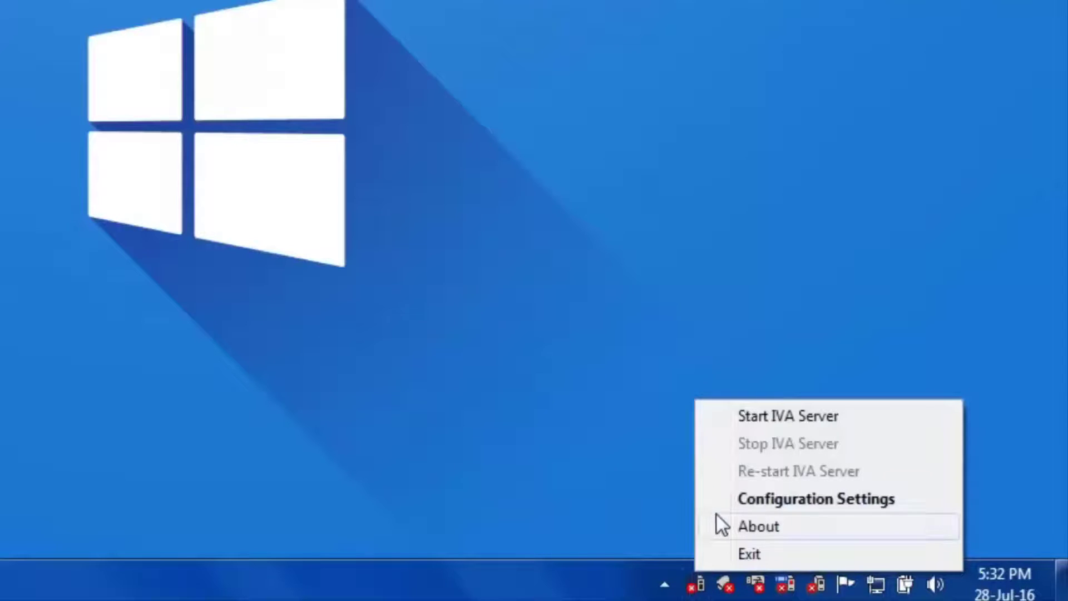
pyautogui.click(722, 501)
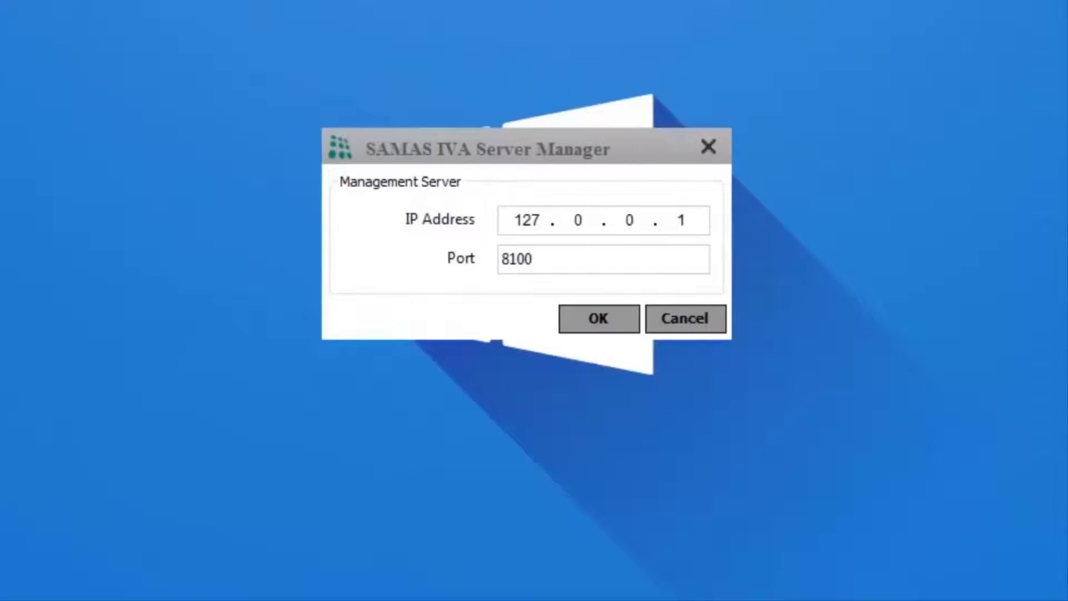
pyautogui.click(689, 226)
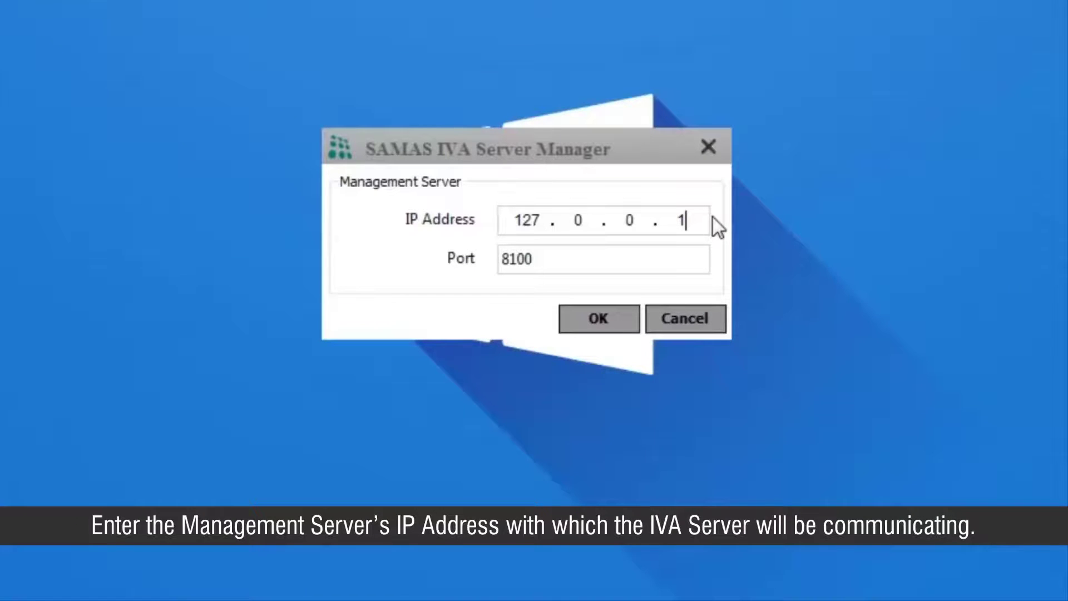
pyautogui.press('BackSpace')
pyautogui.press('BackSpace')
pyautogui.press('BackSpace')
pyautogui.press('BackSpace')
pyautogui.press('BackSpace')
pyautogui.press('BackSpace')
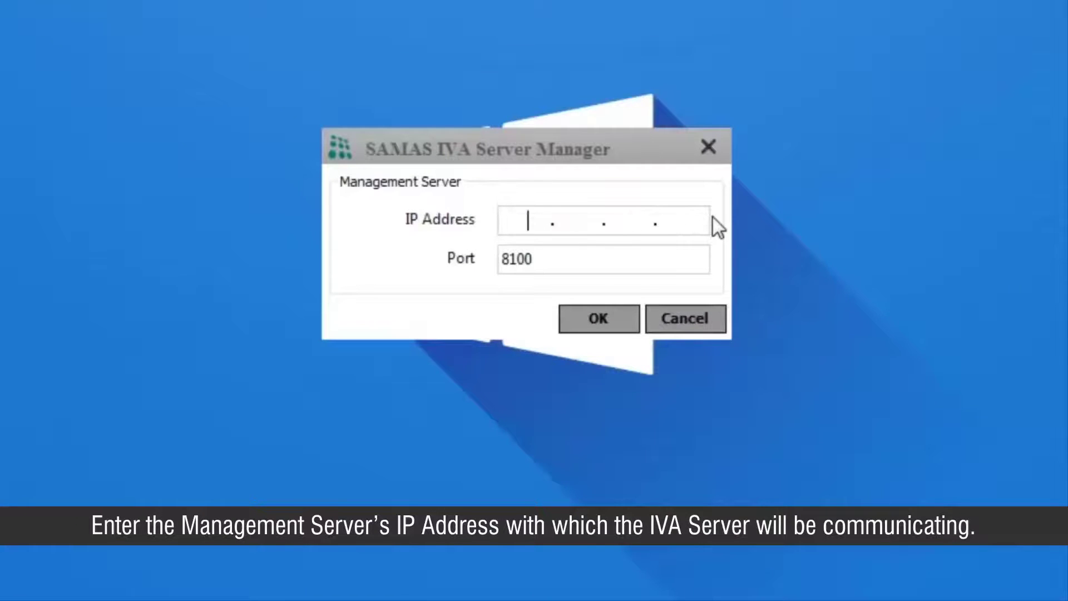
pyautogui.write('192.168.51.166')
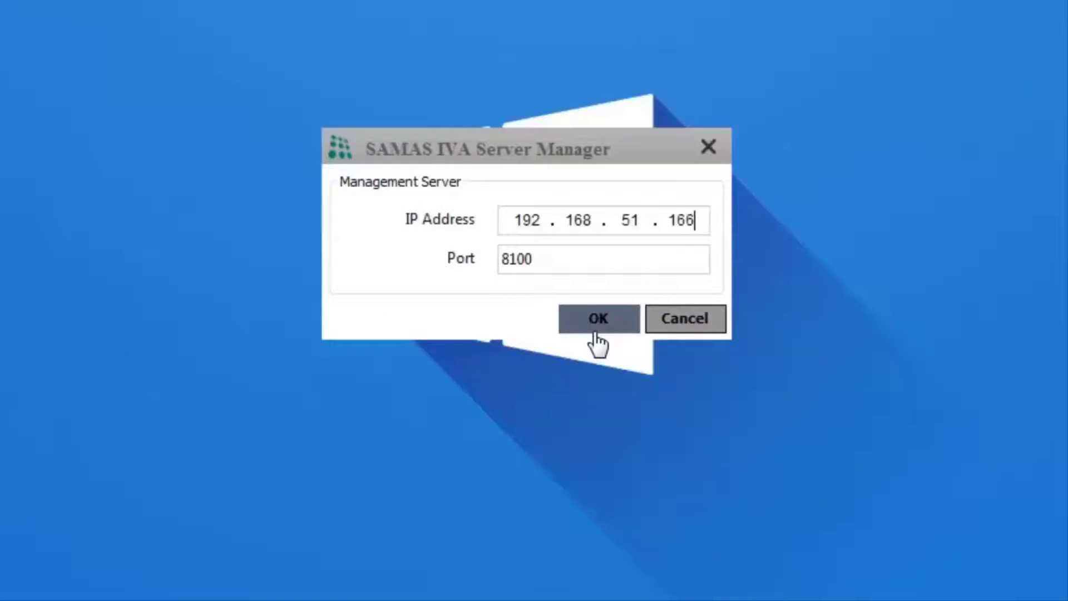
pyautogui.click(593, 328)
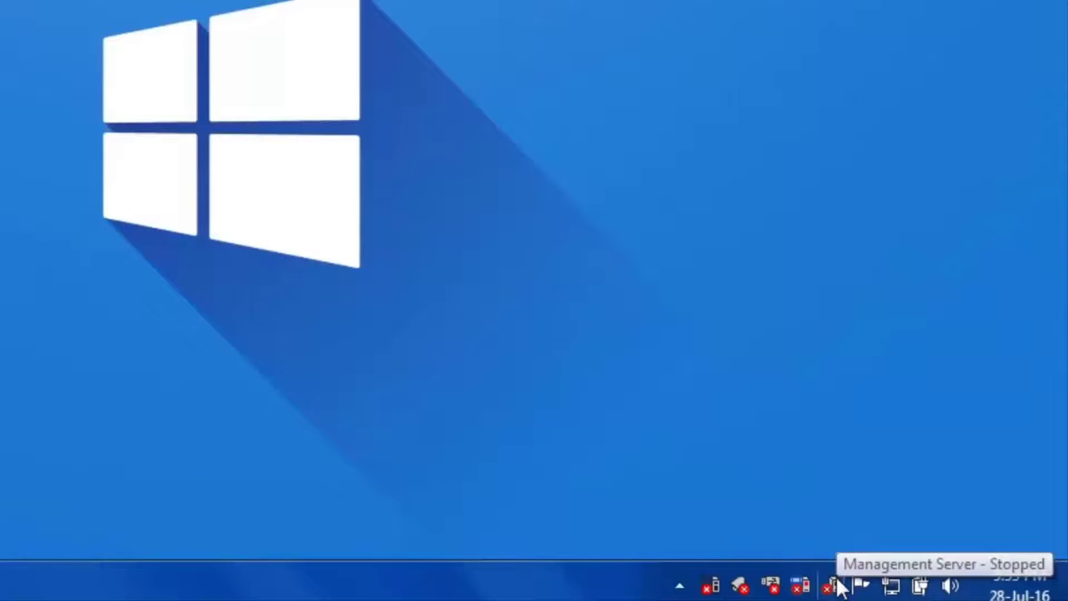
# - Start the Management, Recording, License and IVA servers from their tray icons
pyautogui.rightClick(837, 580)
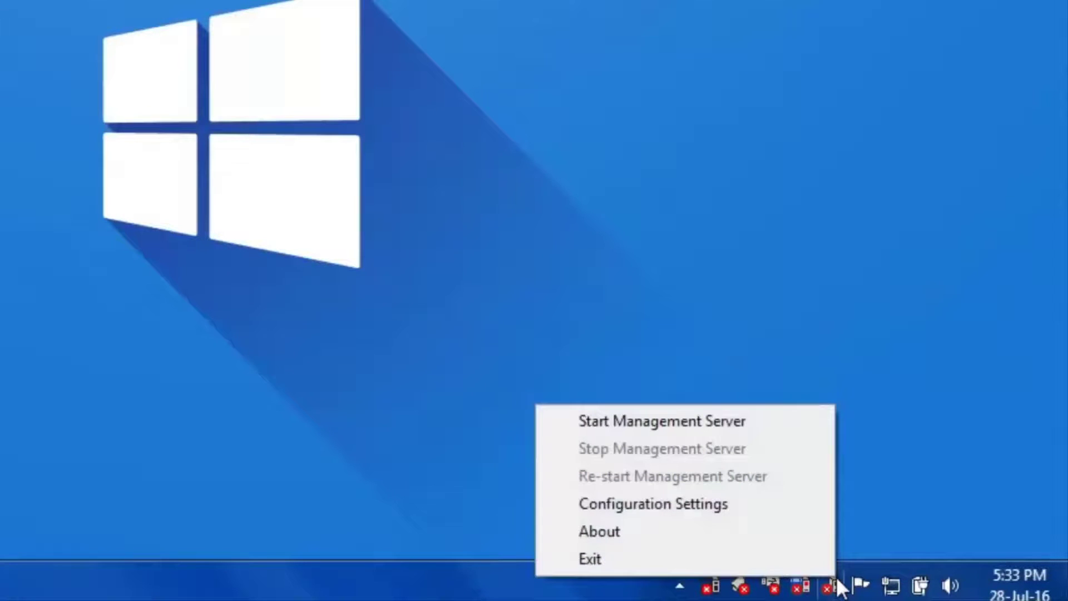
pyautogui.click(799, 434)
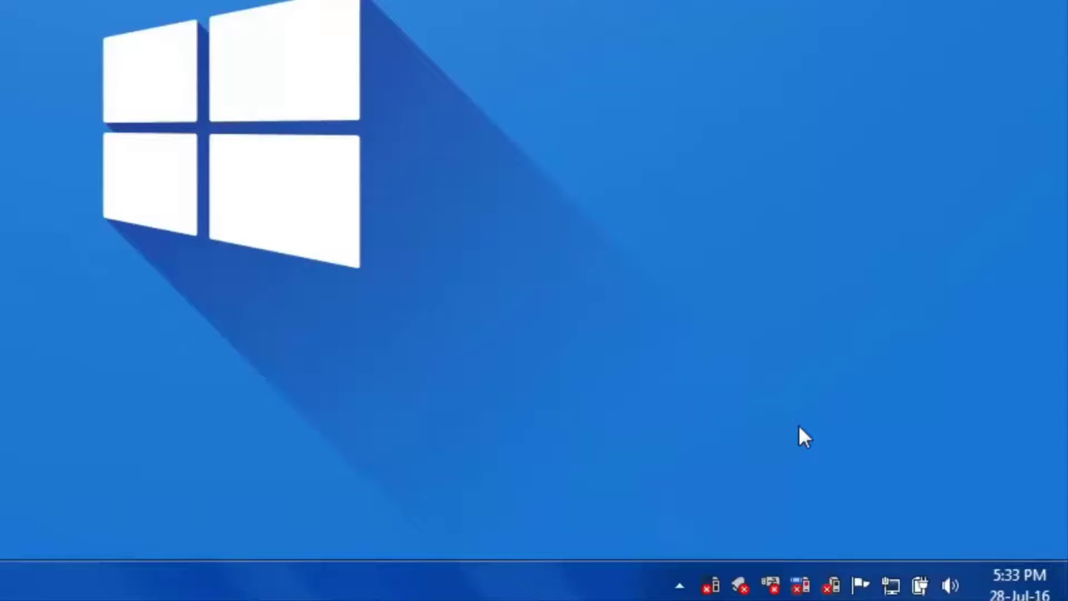
pyautogui.rightClick(800, 586)
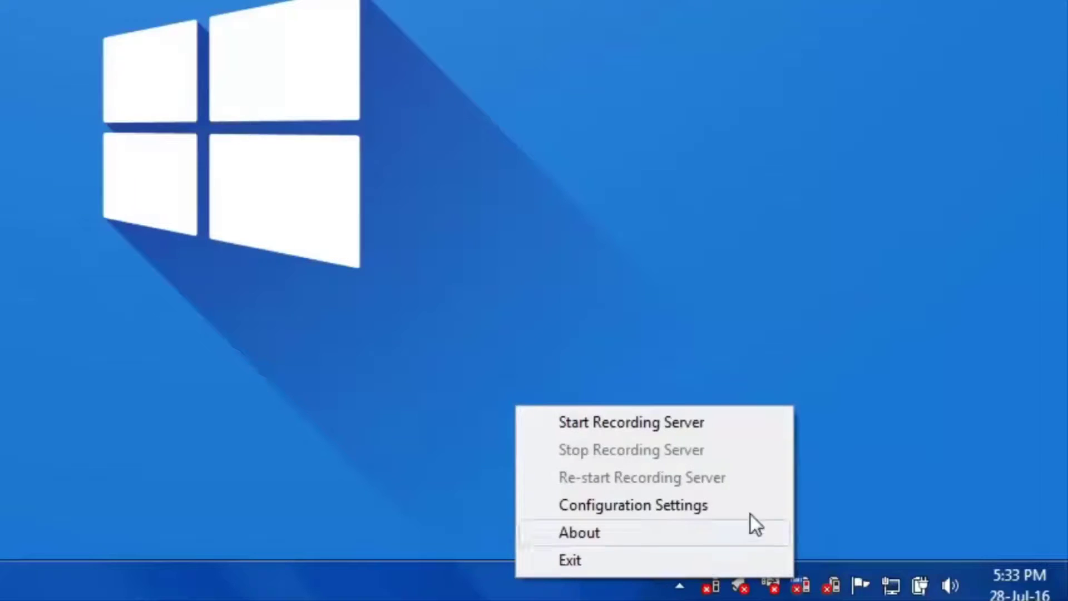
pyautogui.click(722, 439)
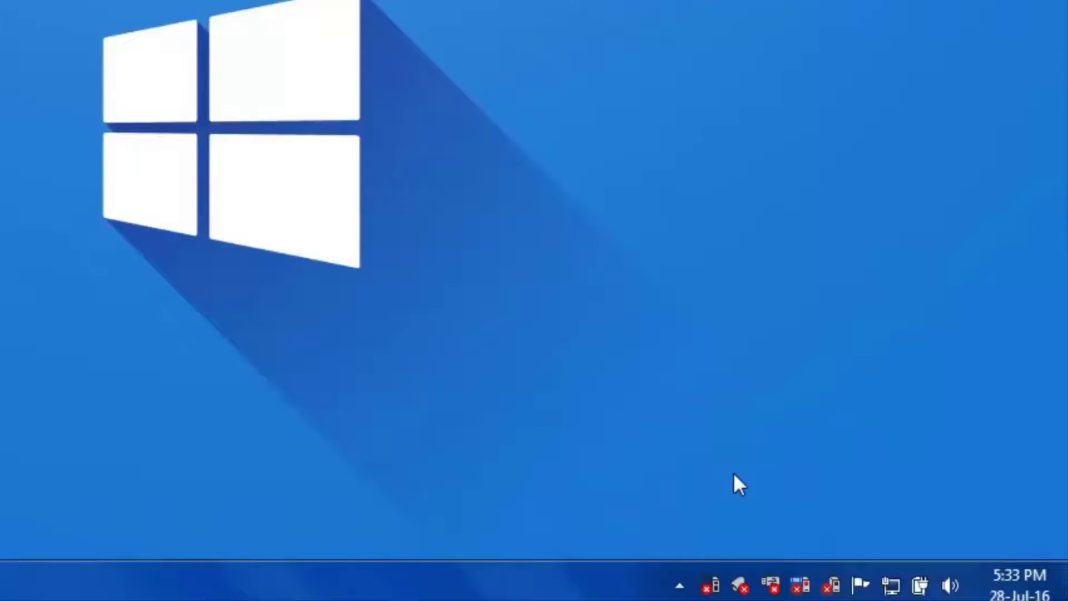
pyautogui.rightClick(773, 587)
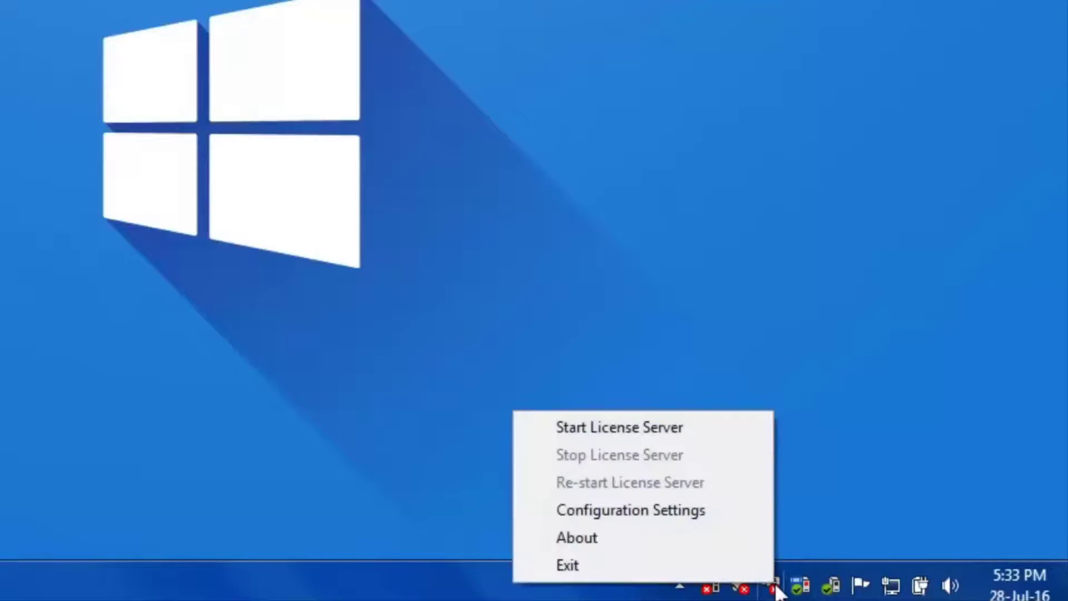
pyautogui.click(752, 430)
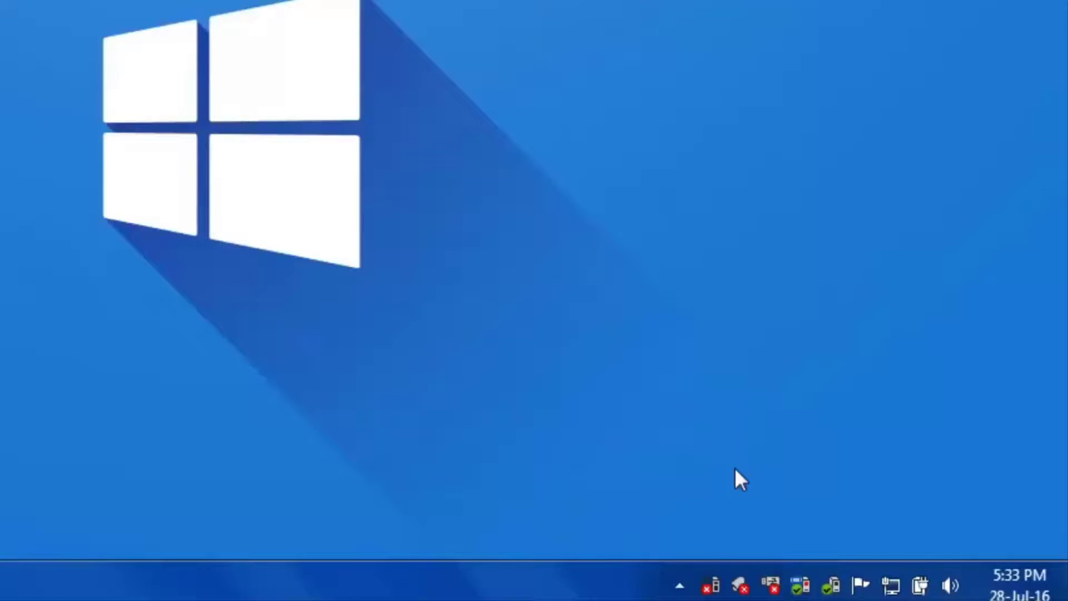
pyautogui.rightClick(713, 579)
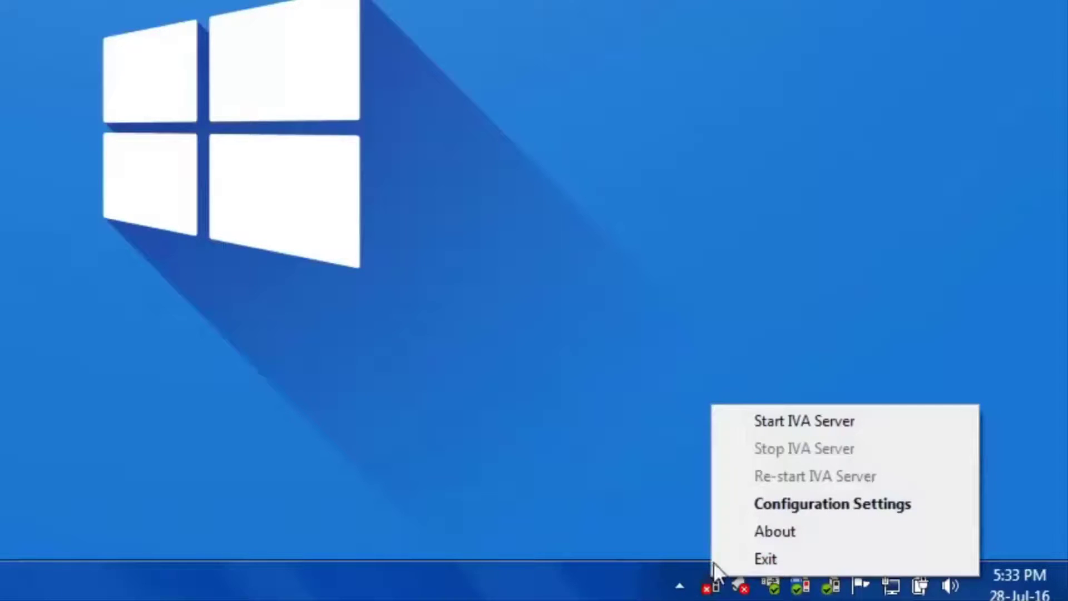
pyautogui.click(769, 426)
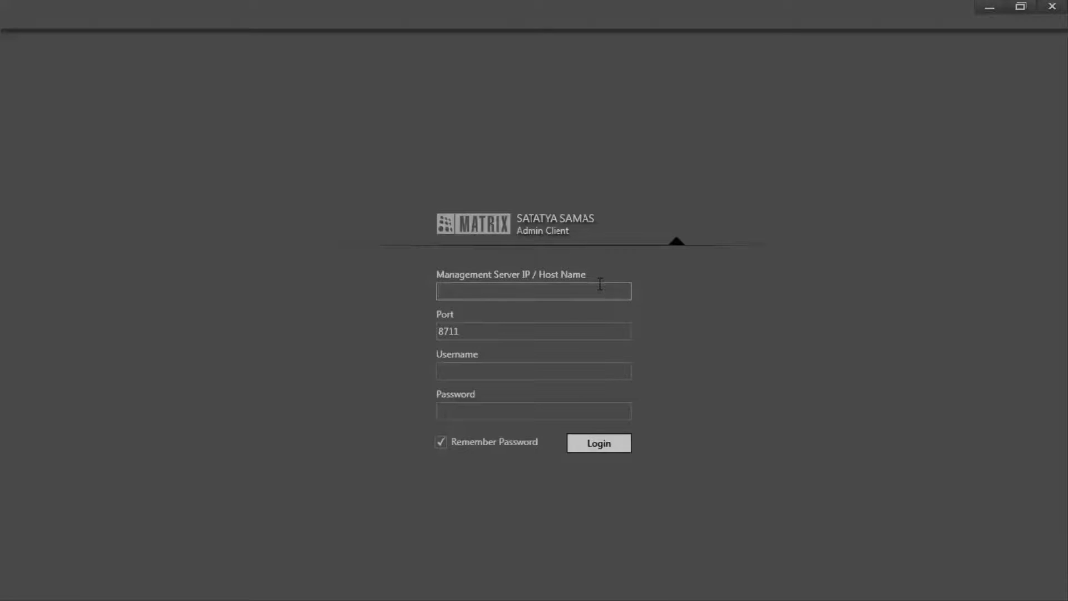
# - Log in to server 192.168.51.166 with the administrator username and password
pyautogui.write('192.168')
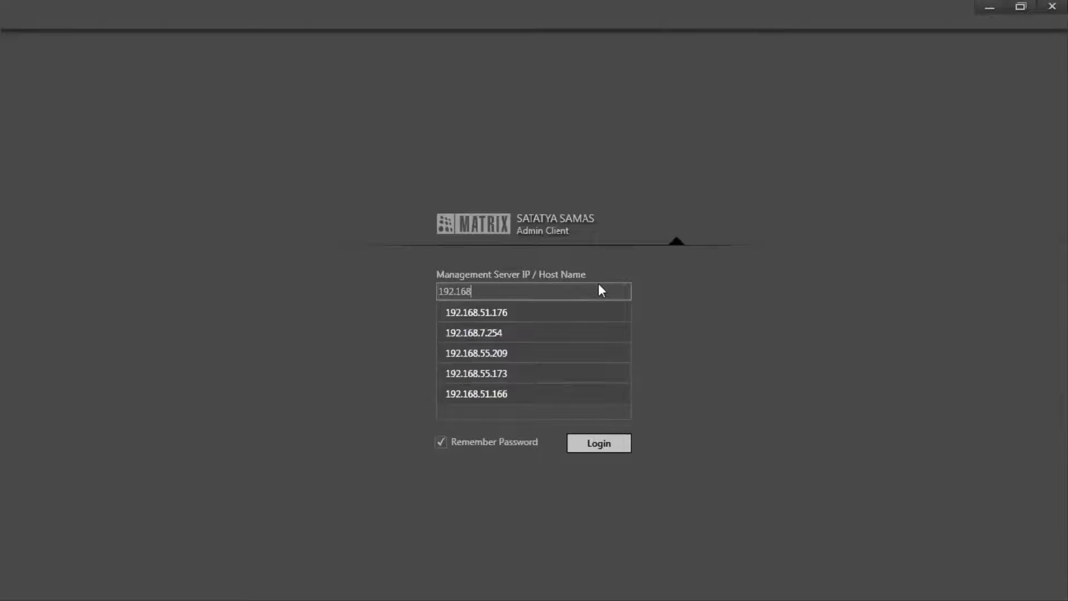
pyautogui.write('.51.166')
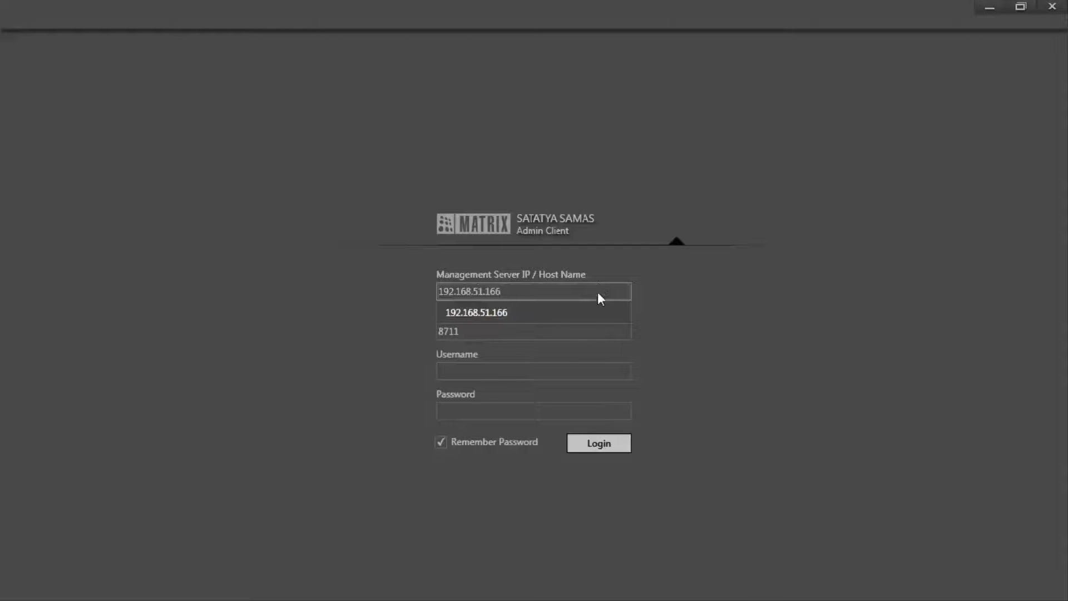
pyautogui.click(602, 306)
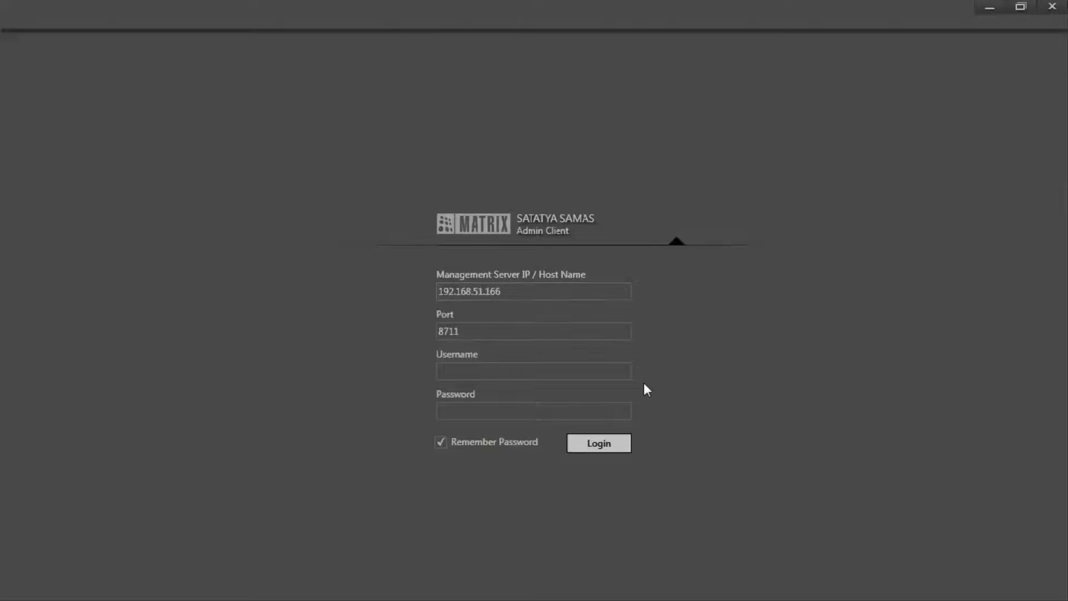
pyautogui.click(580, 370)
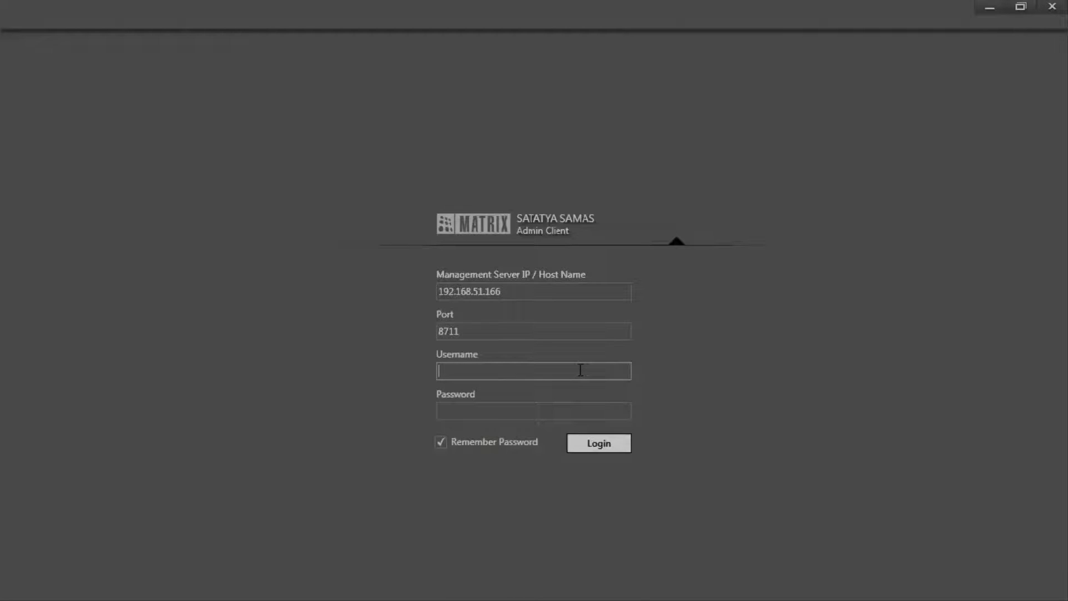
pyautogui.write('admin')
pyautogui.click(597, 408)
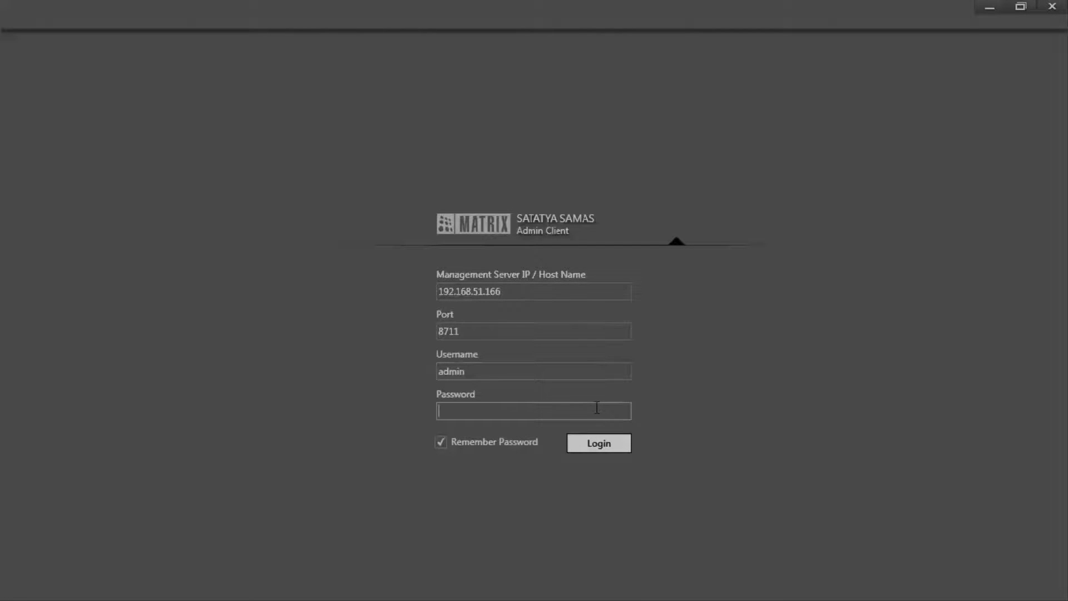
pyautogui.write('admin')
pyautogui.click(598, 447)
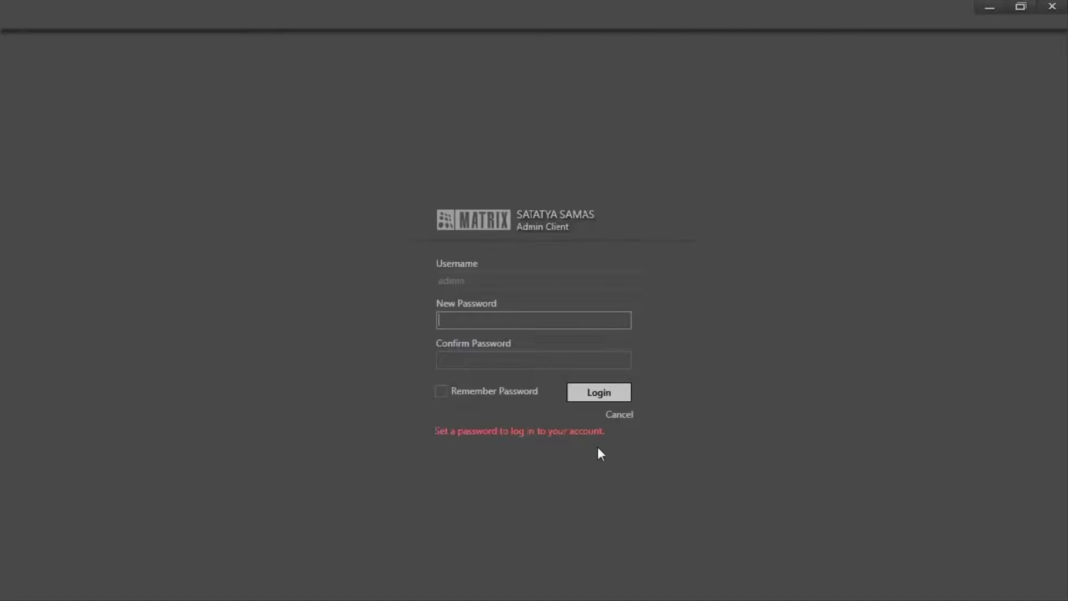
# - Enter and confirm a new account password to finish signing in
pyautogui.write('123456')
pyautogui.press('Tab')
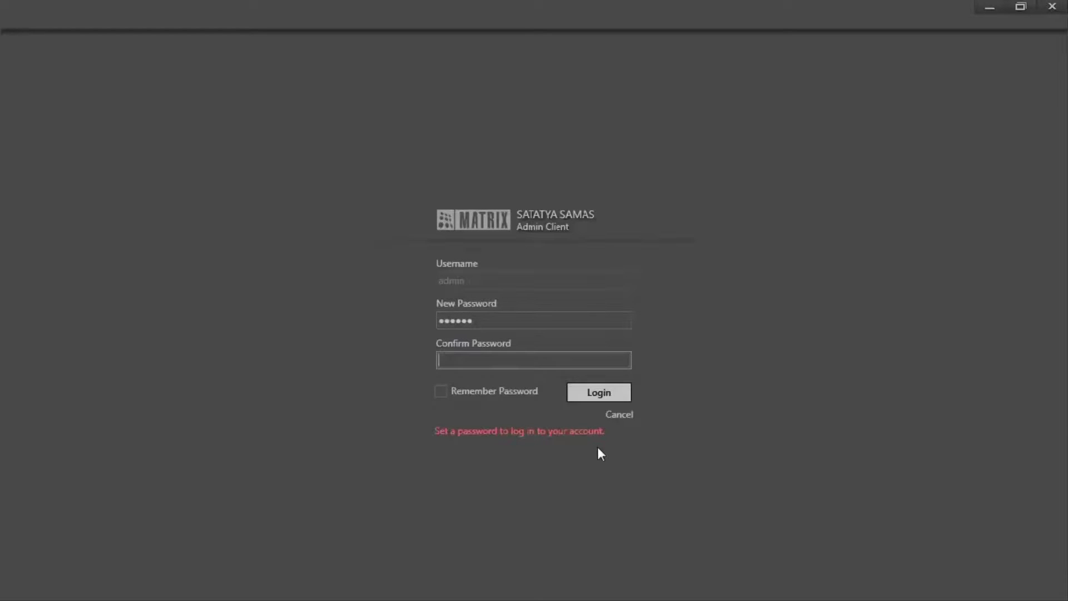
pyautogui.write('123456')
pyautogui.press('Return')
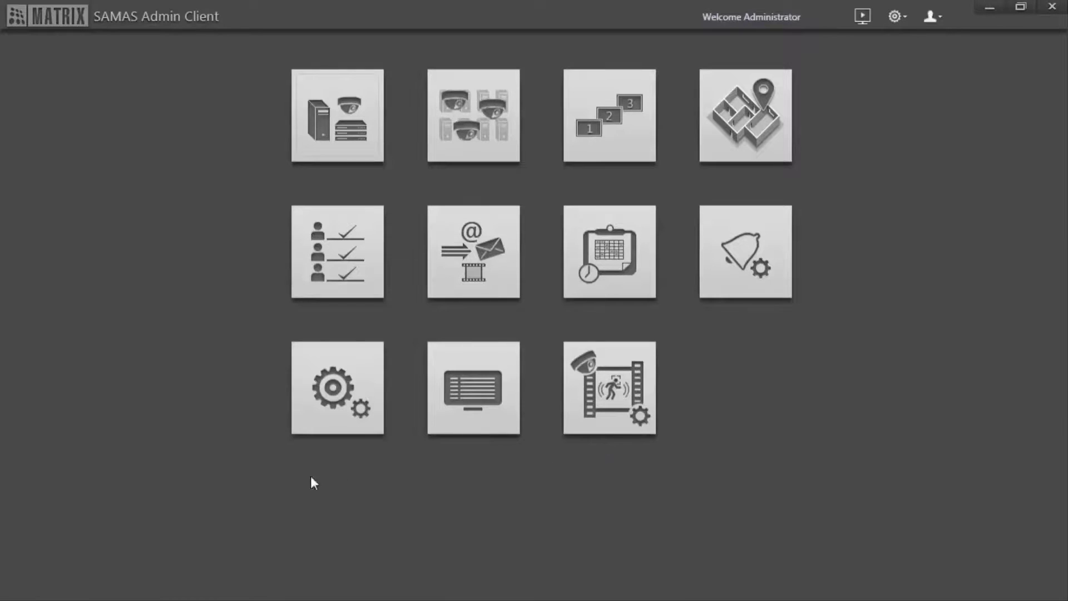
# - Activate the pending server in Servers & Devices as a Recording Server, declining Auto Add Camera, then go Home
pyautogui.click(302, 140)
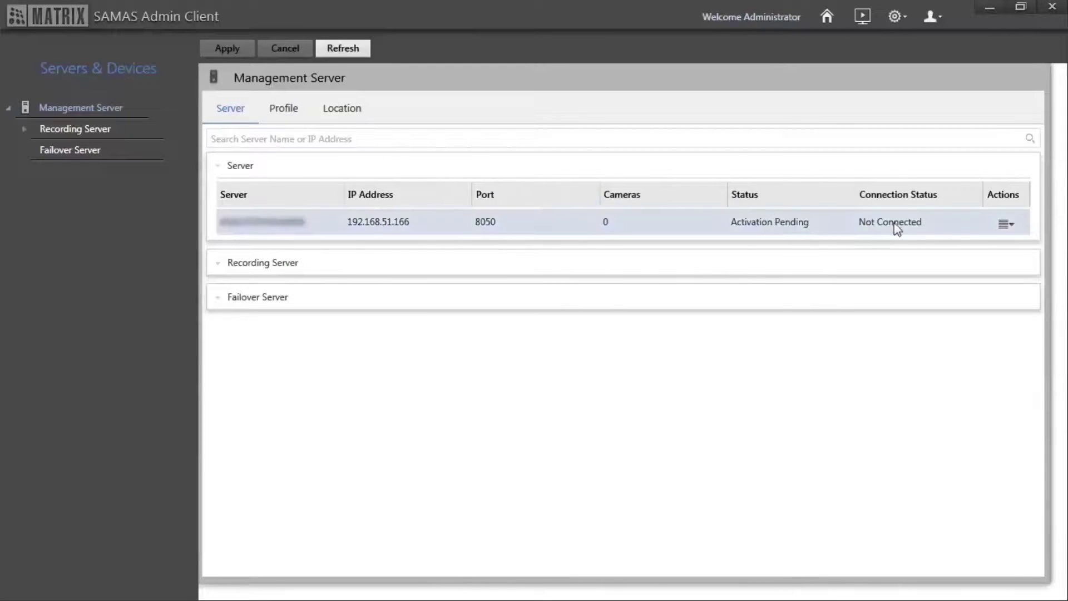
pyautogui.click(1002, 225)
pyautogui.click(1000, 221)
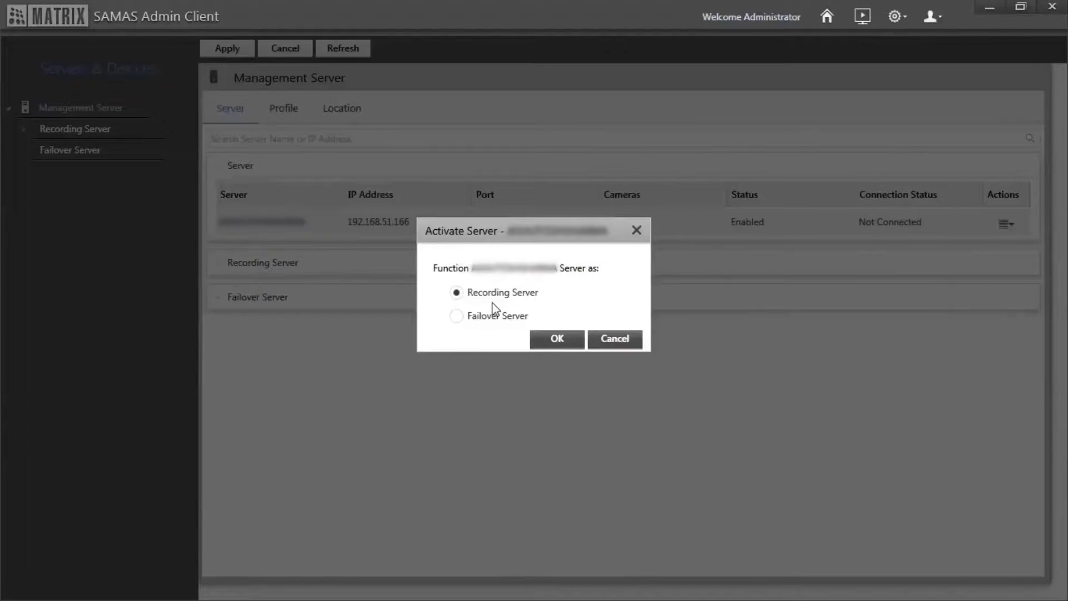
pyautogui.click(572, 339)
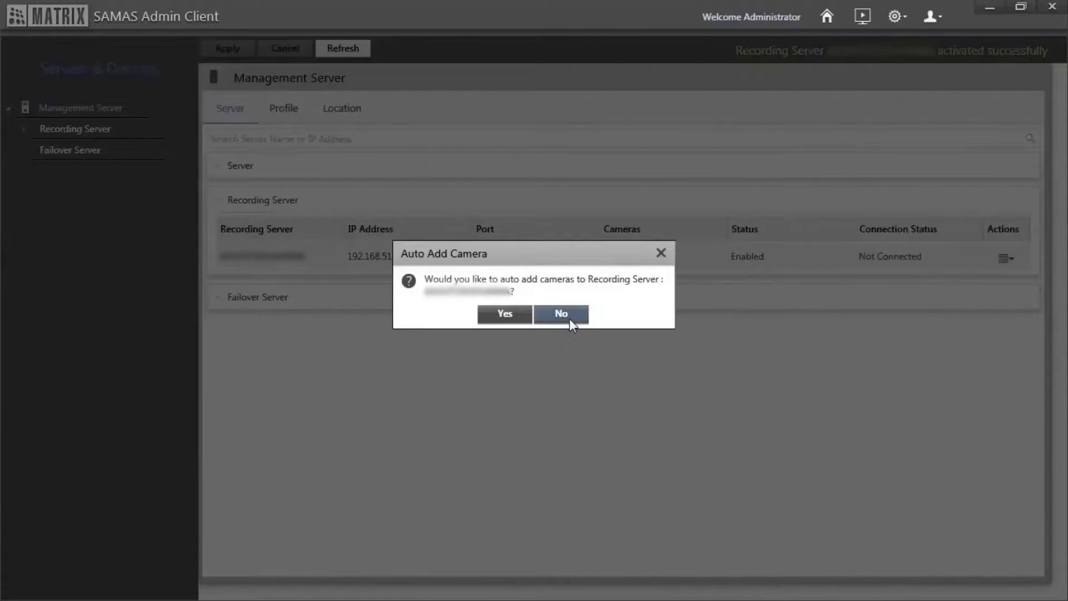
pyautogui.click(569, 319)
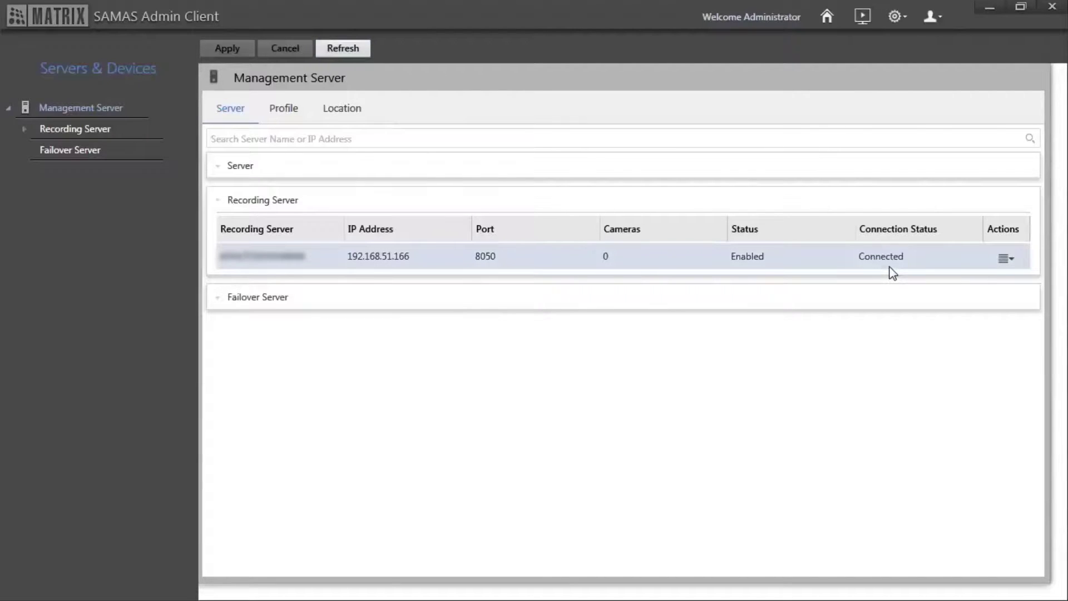
pyautogui.click(827, 18)
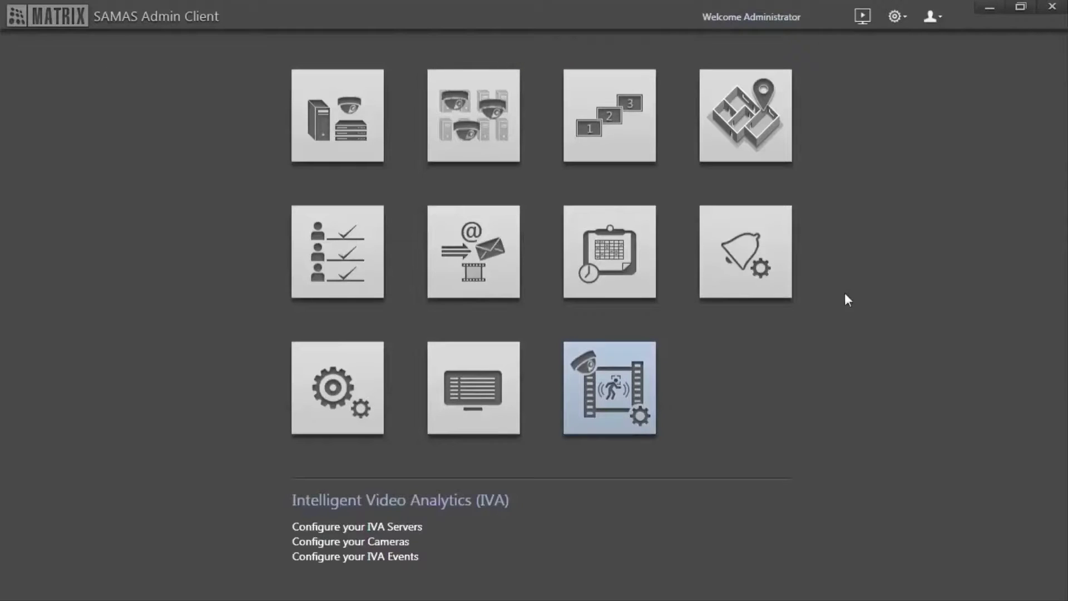
# - Activate the IVA server under Intelligent Video Analytics and refresh until it shows Connected
pyautogui.click(649, 423)
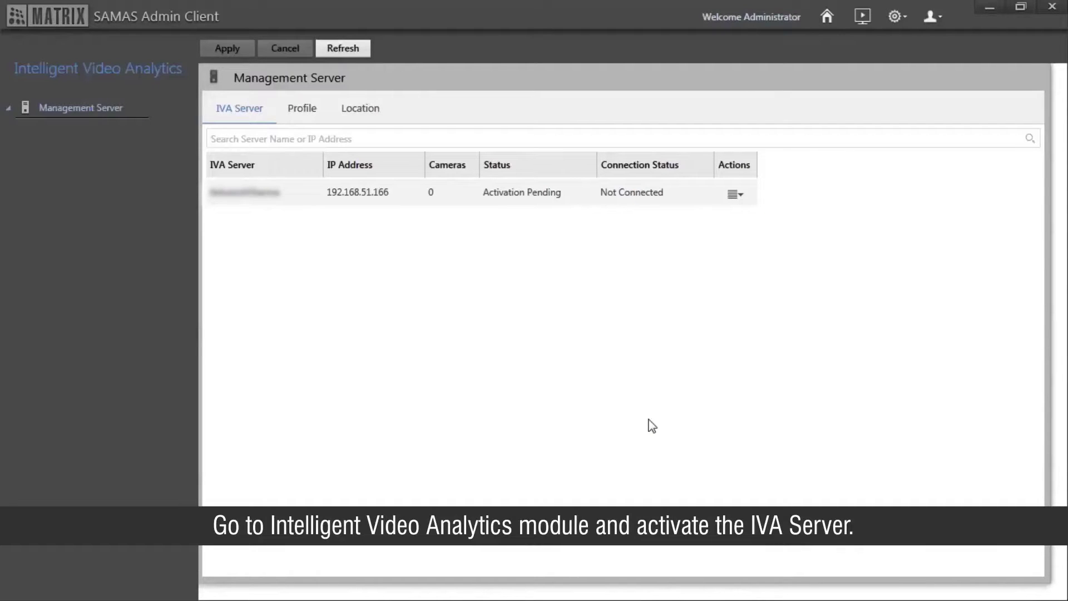
pyautogui.click(736, 196)
pyautogui.click(736, 195)
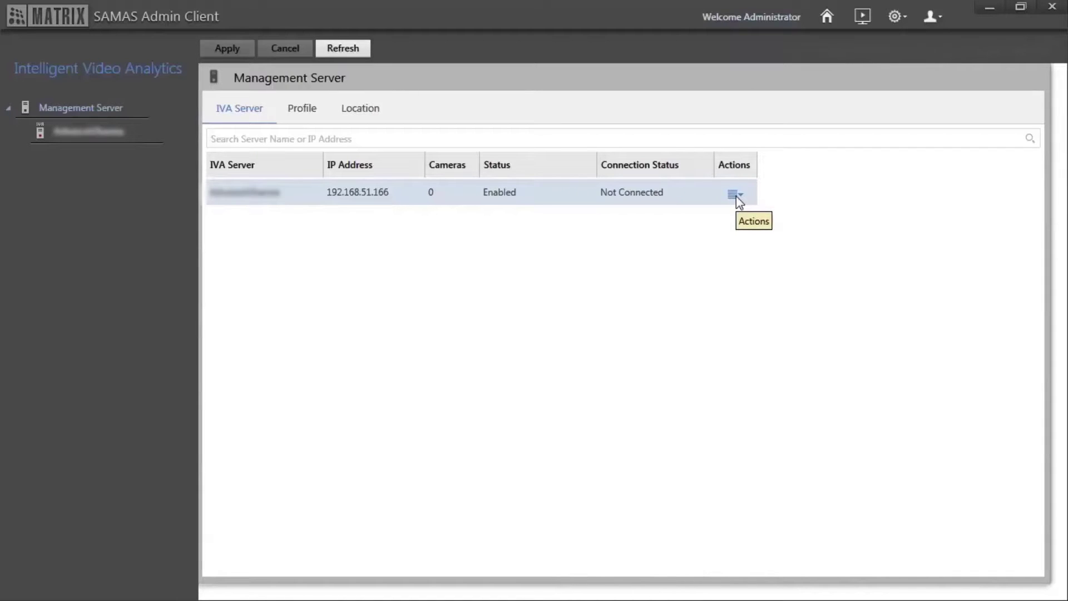
pyautogui.click(359, 56)
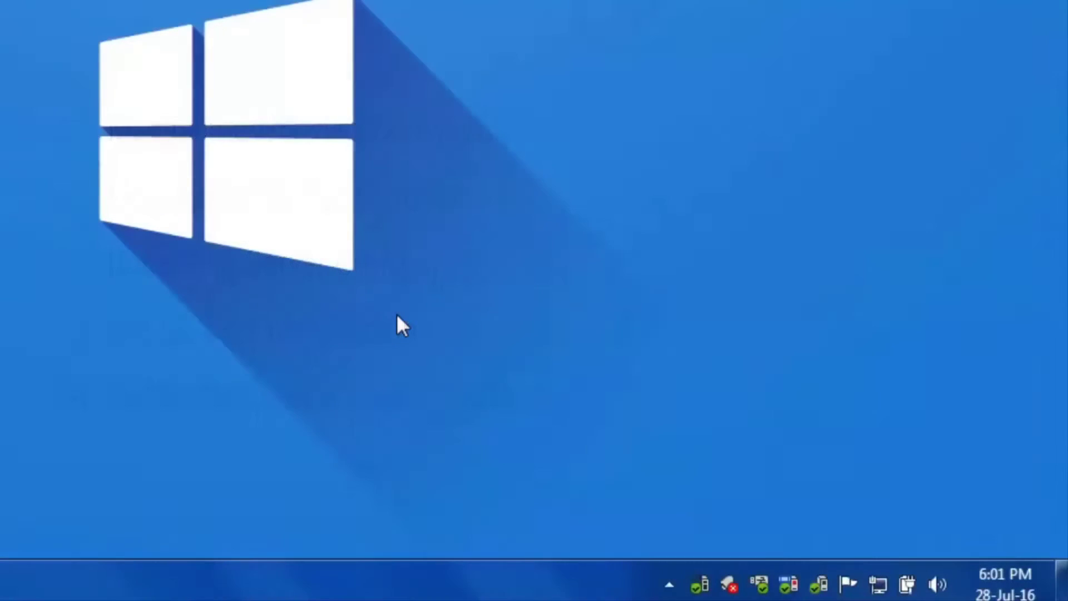
# - Open the Notification Server configuration from its tray icon and enter the administrator username and password
pyautogui.rightClick(731, 566)
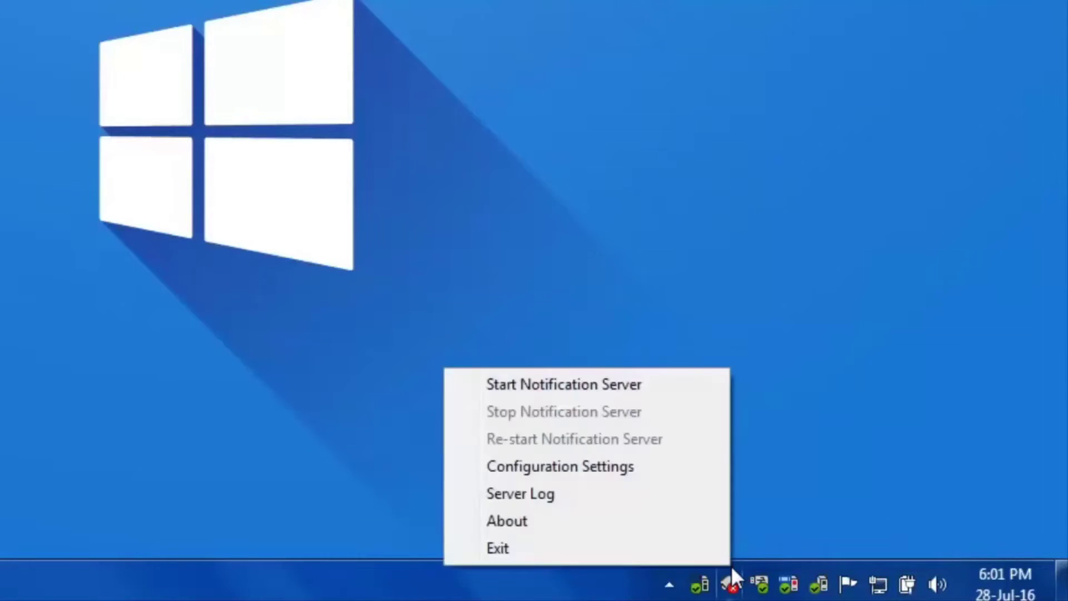
pyautogui.click(706, 473)
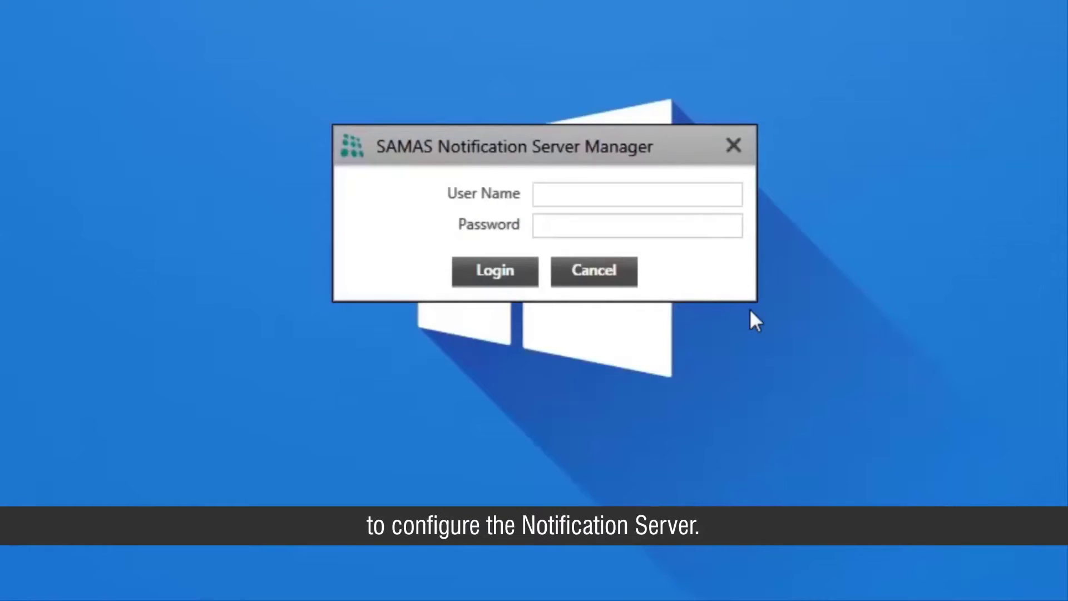
pyautogui.write('admin')
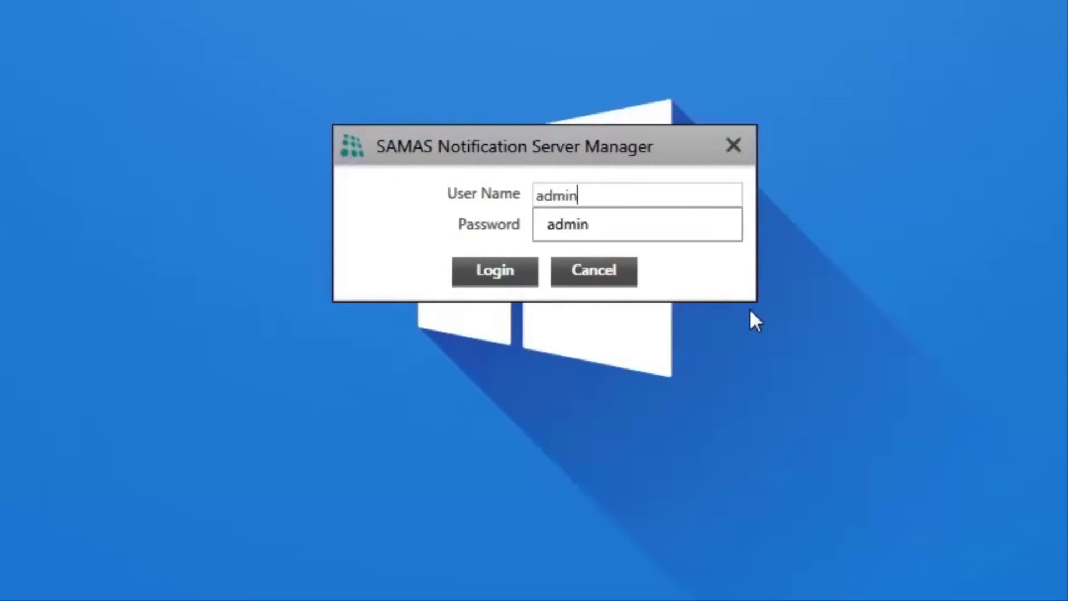
pyautogui.press('Tab')
pyautogui.write('admin')
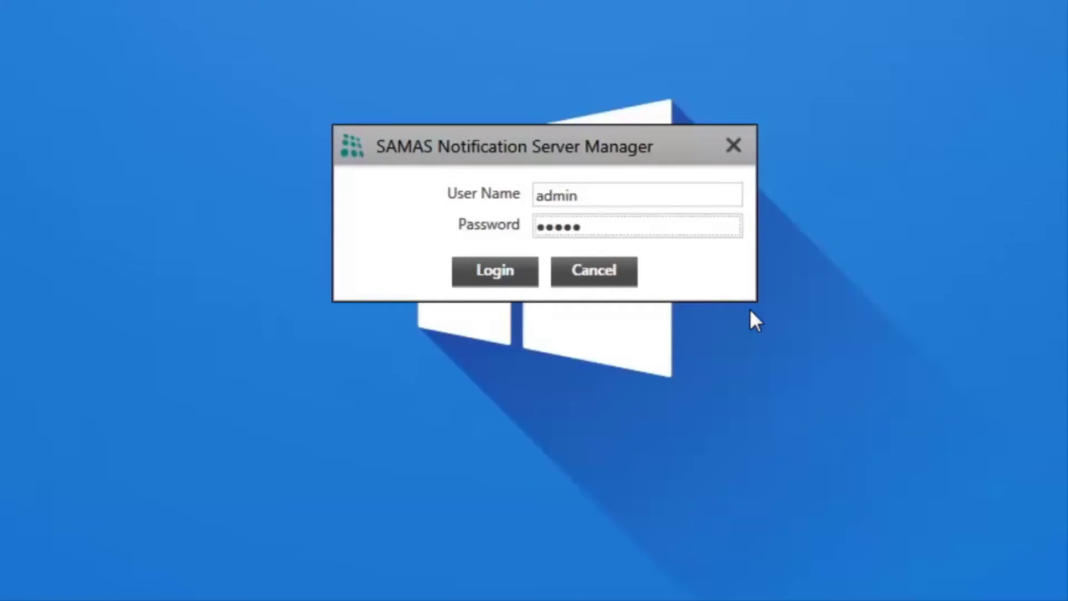
# - Log in to Notification Server Manager and view the SMS settings (provider SMS Lane, Promotional account)
pyautogui.click(501, 275)
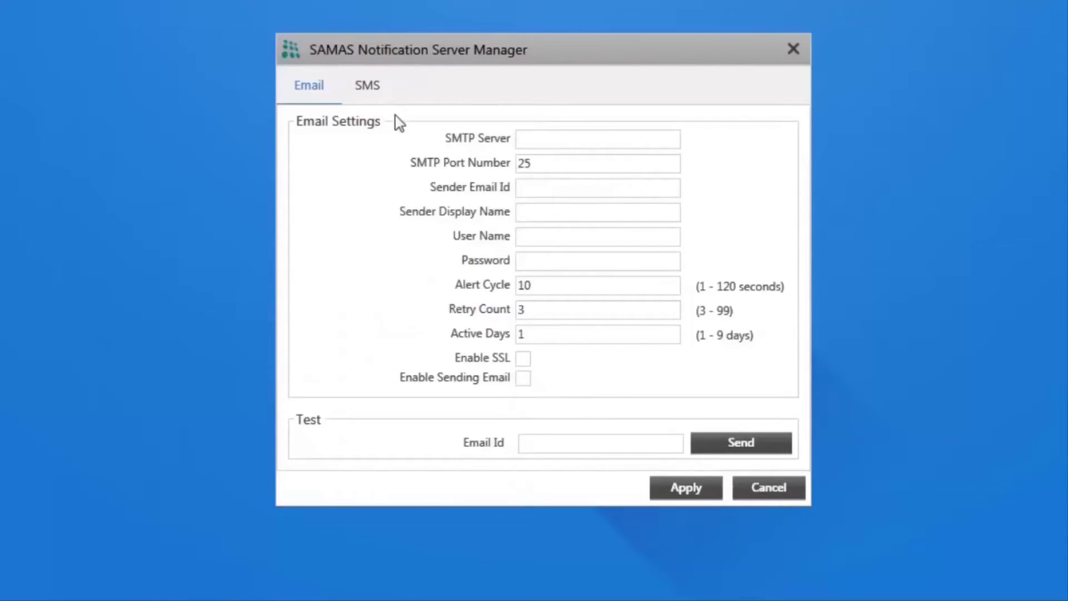
pyautogui.click(369, 86)
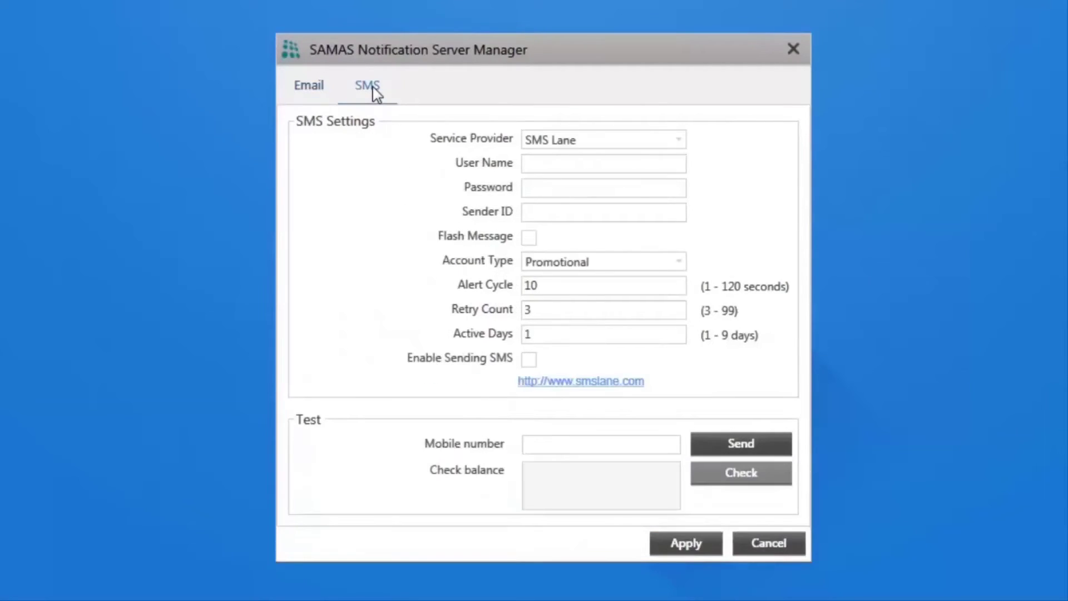